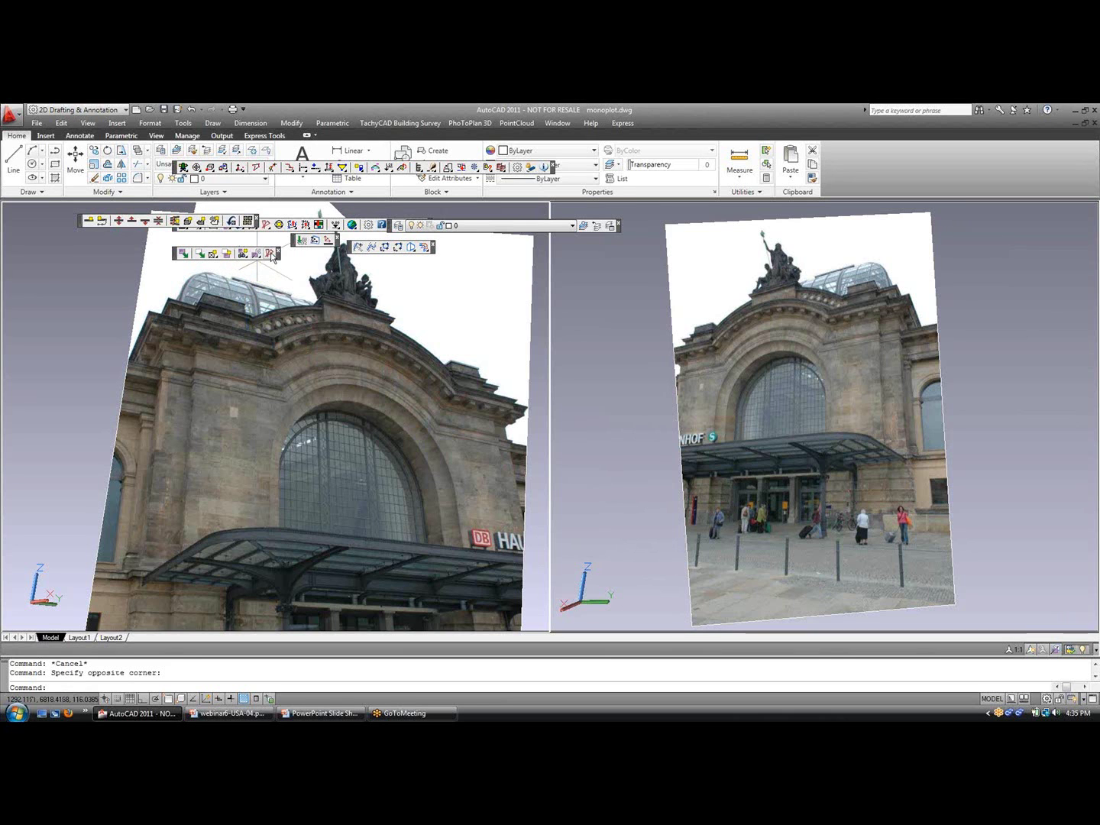
- Start the PhoToPlan dual-image 3D Line command across both oriented photos
drag(272, 256, 268, 299)
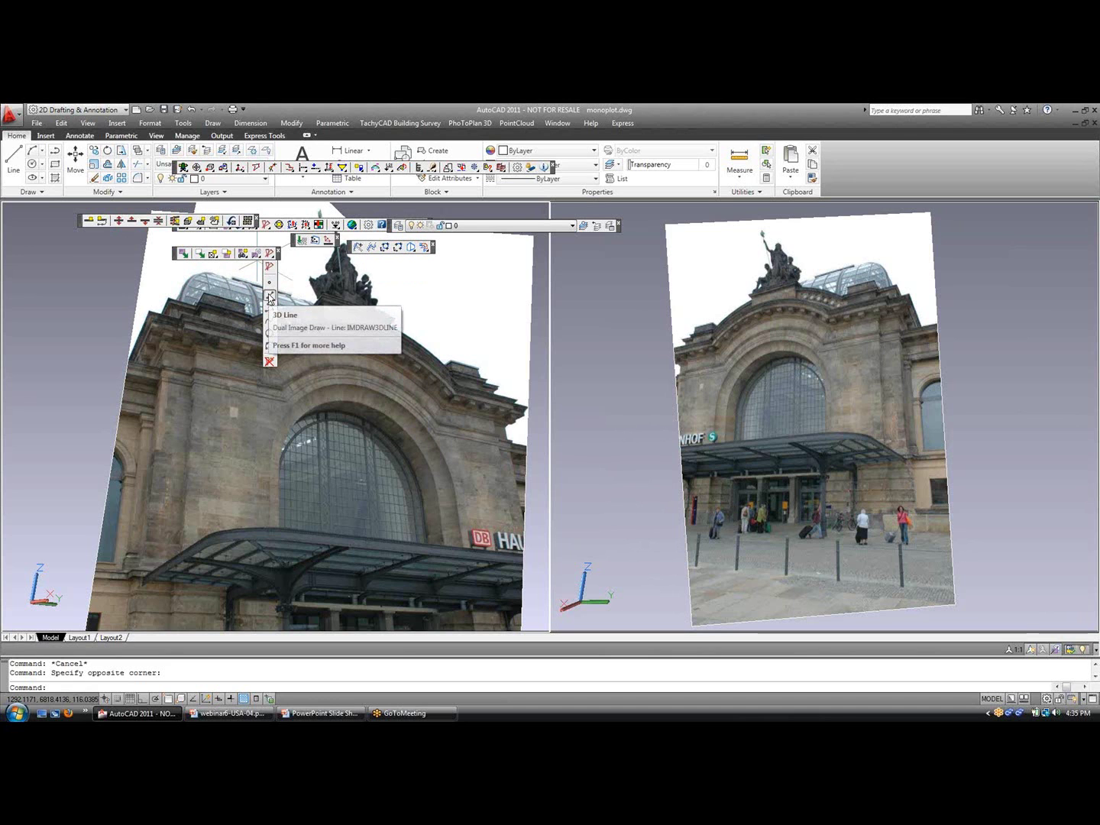
drag(270, 298, 268, 298)
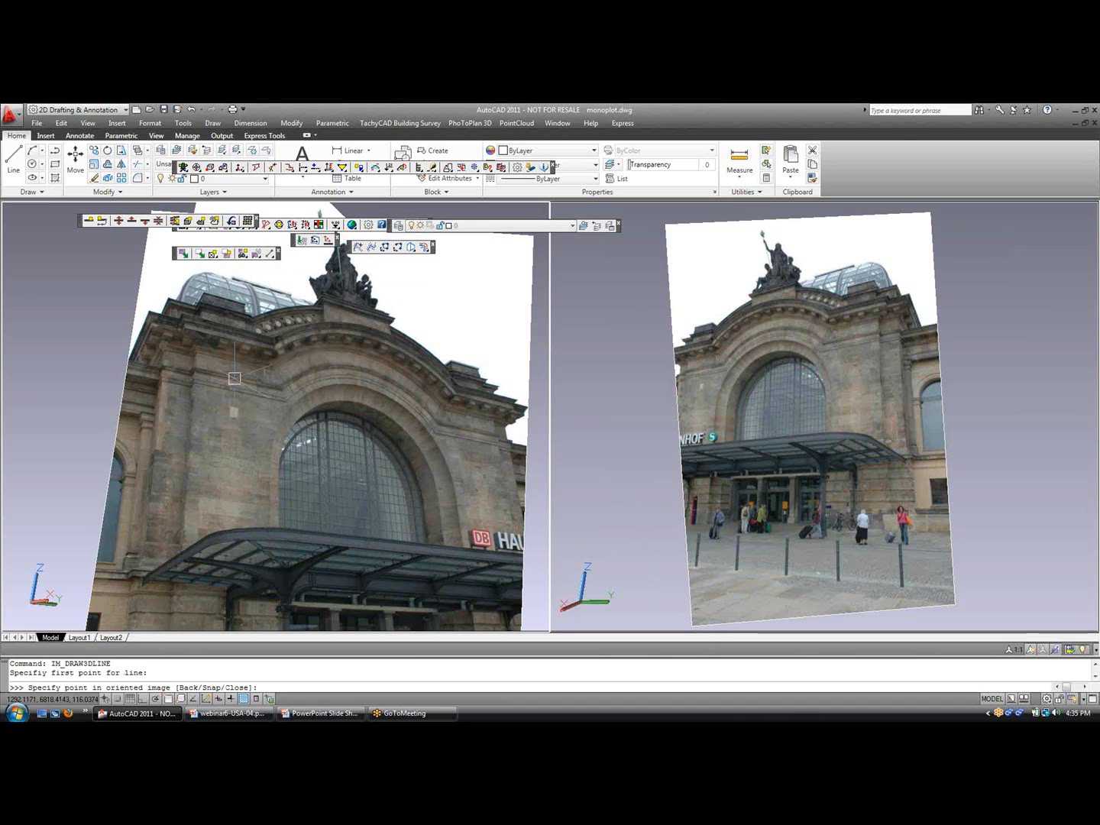
scroll(233, 420, up, 3)
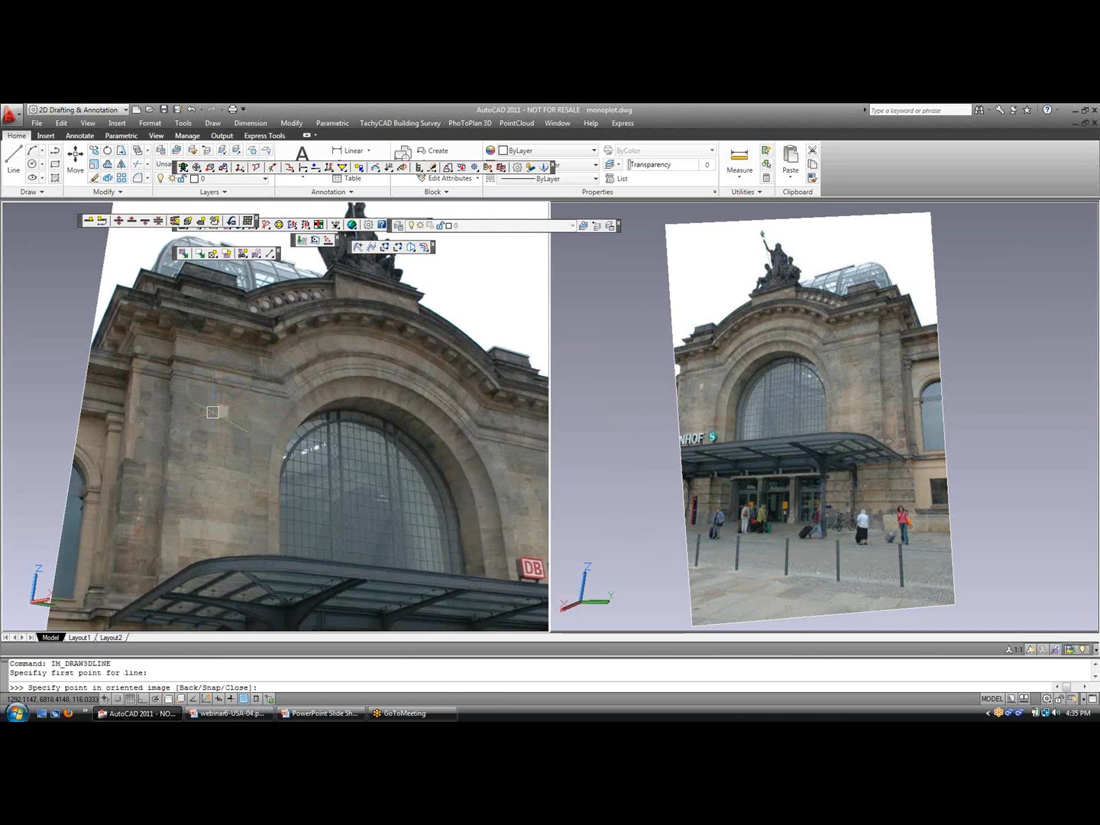
scroll(153, 417, up, 2)
scroll(284, 385, up, 2)
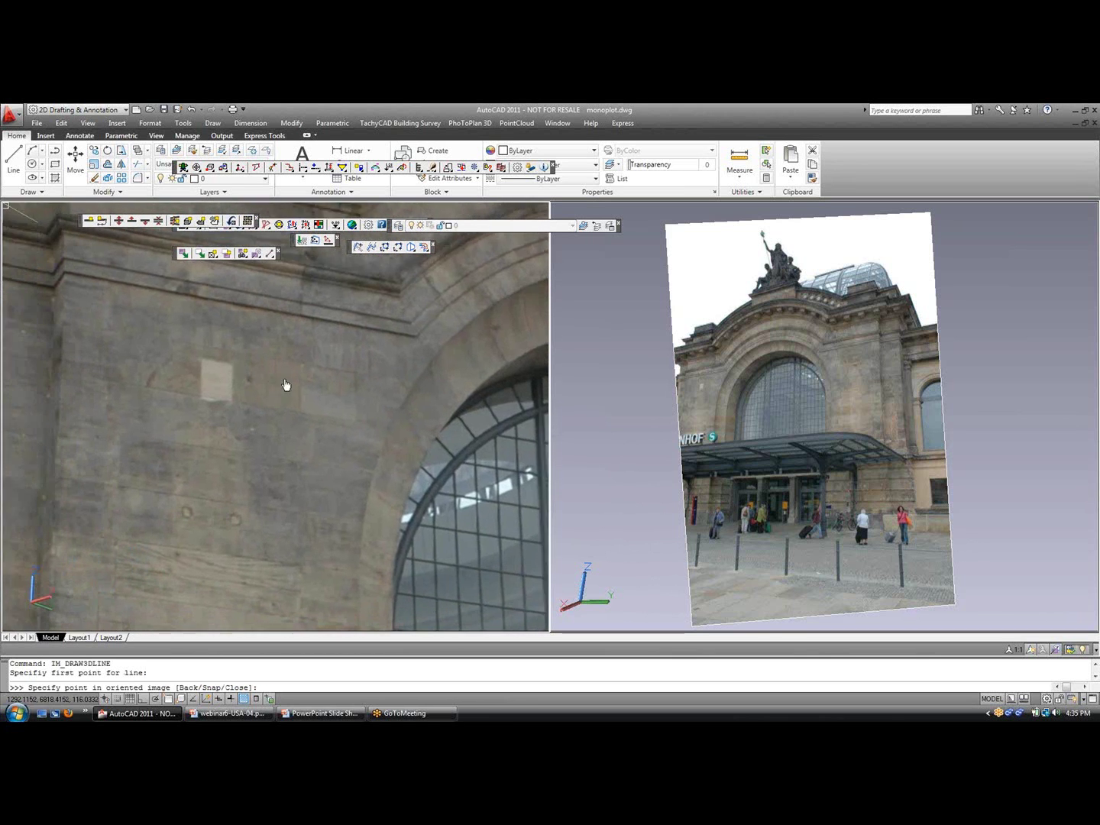
scroll(223, 378, up, 2)
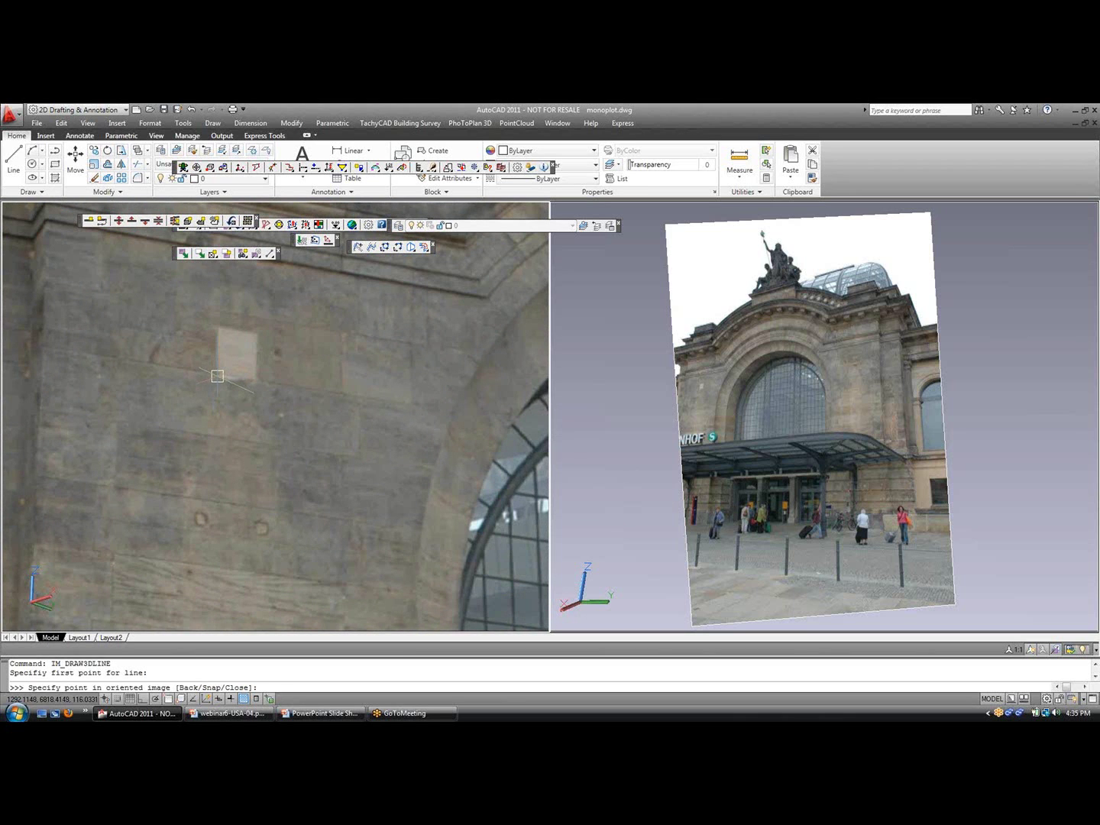
- Pick the pale patch's first two corners, matched in the left and right photos
click(217, 376)
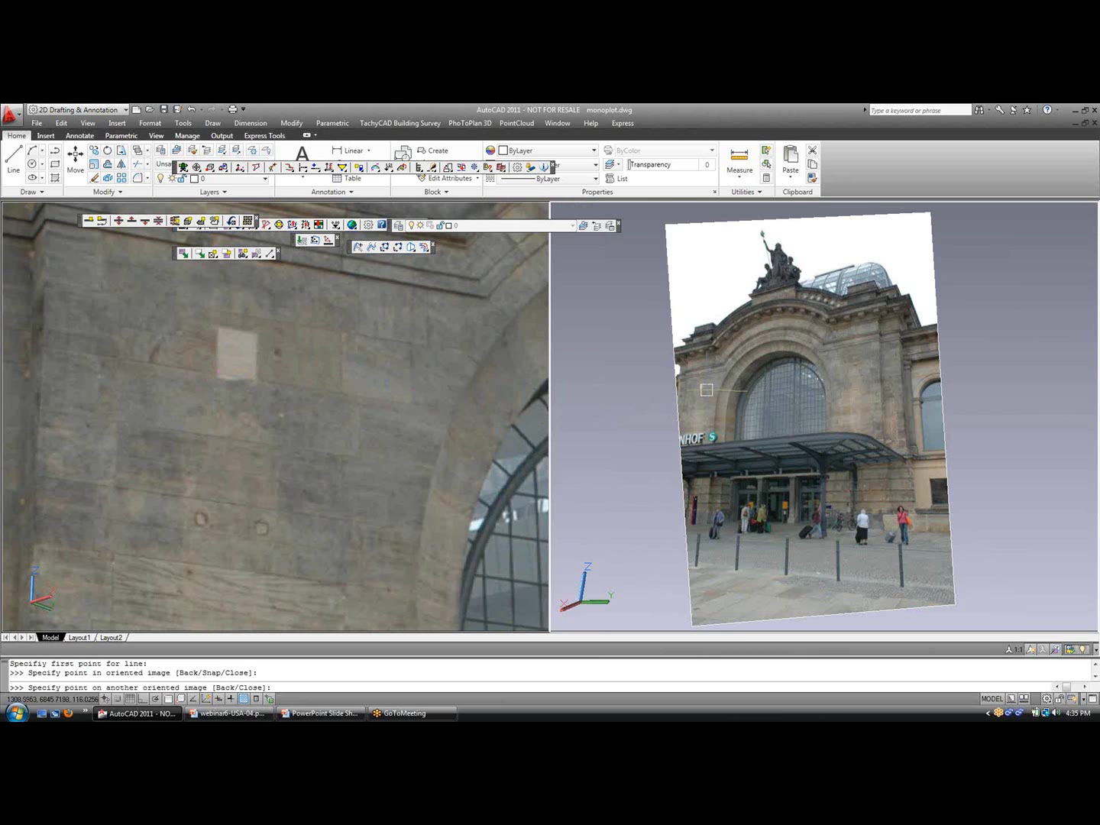
scroll(706, 390, up, 5)
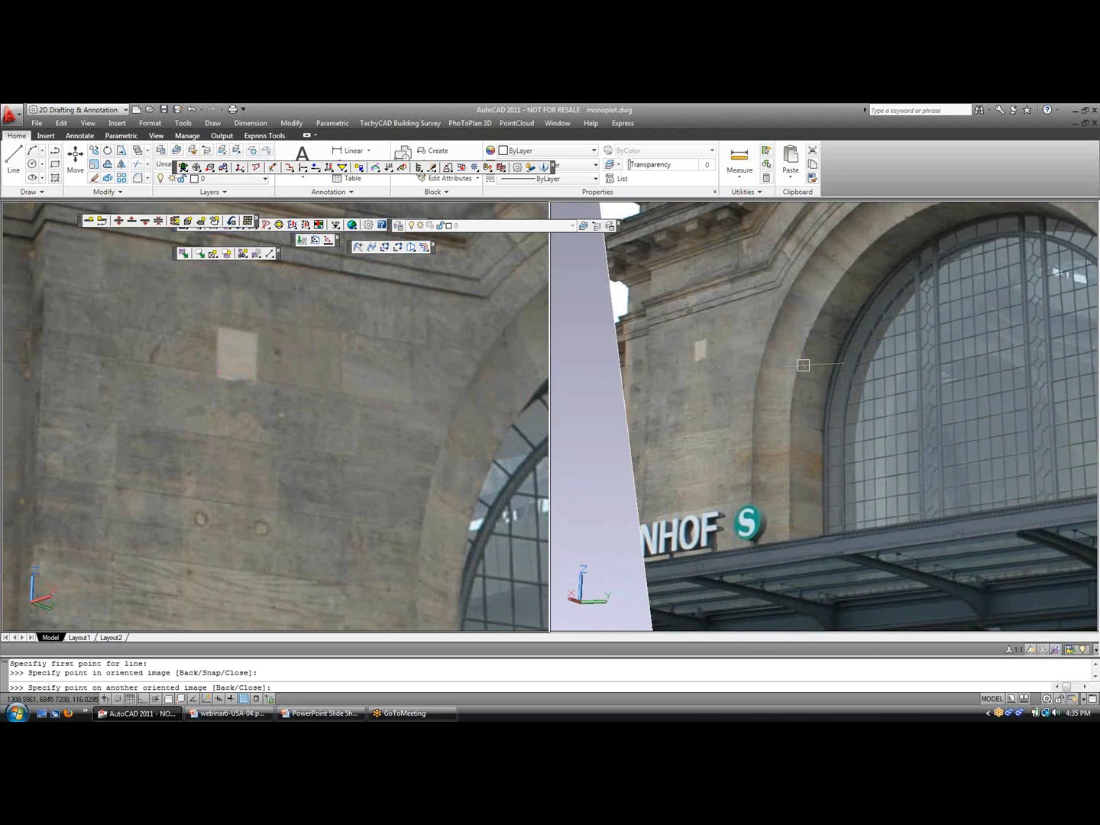
scroll(672, 350, up, 3)
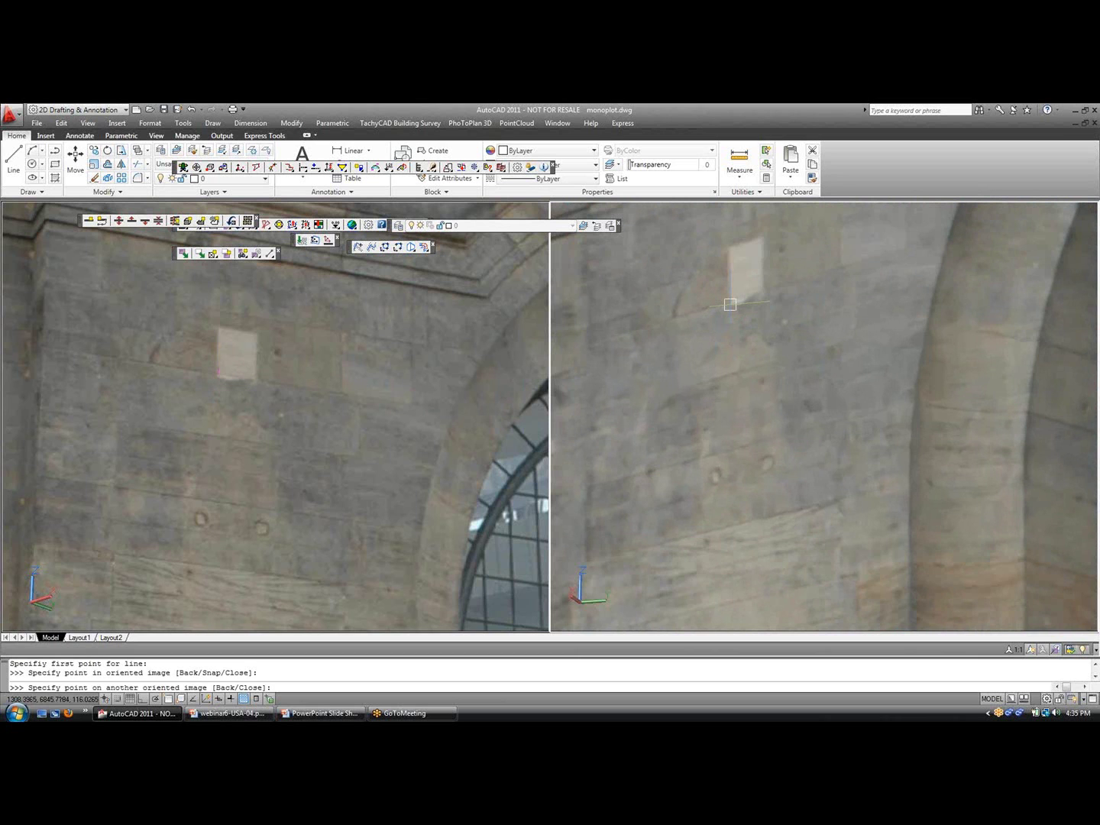
click(730, 304)
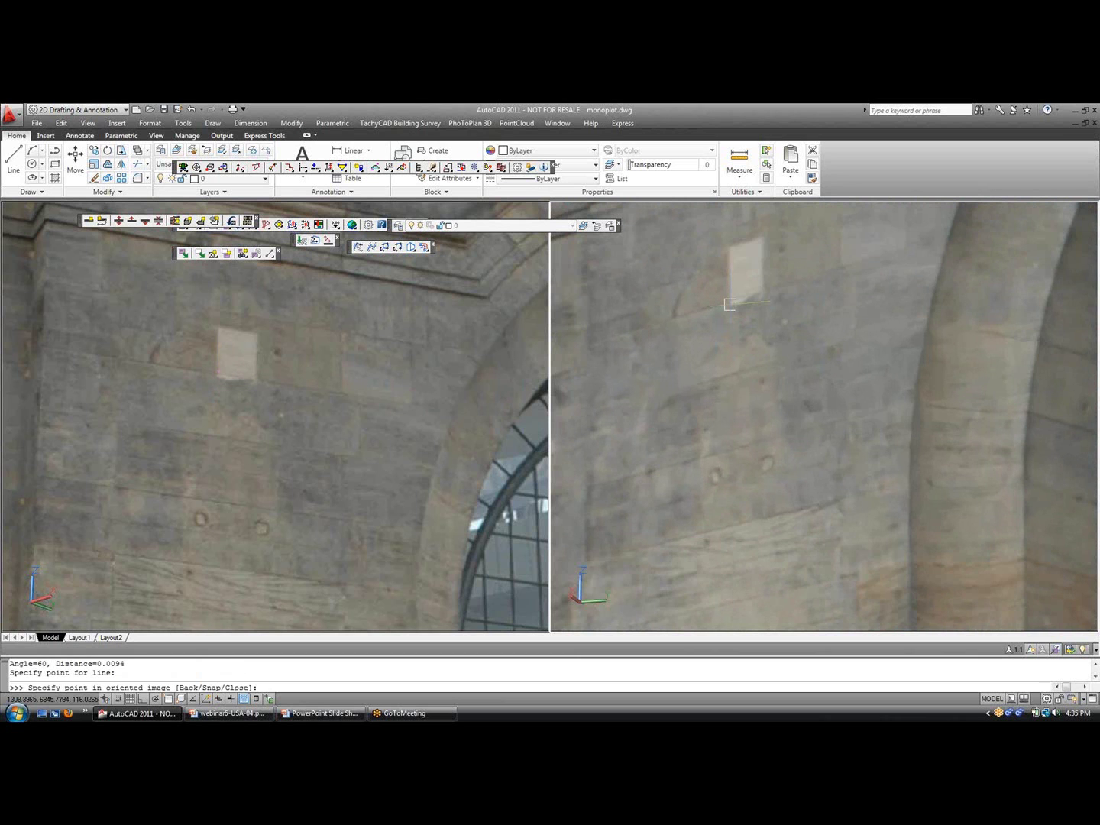
click(761, 290)
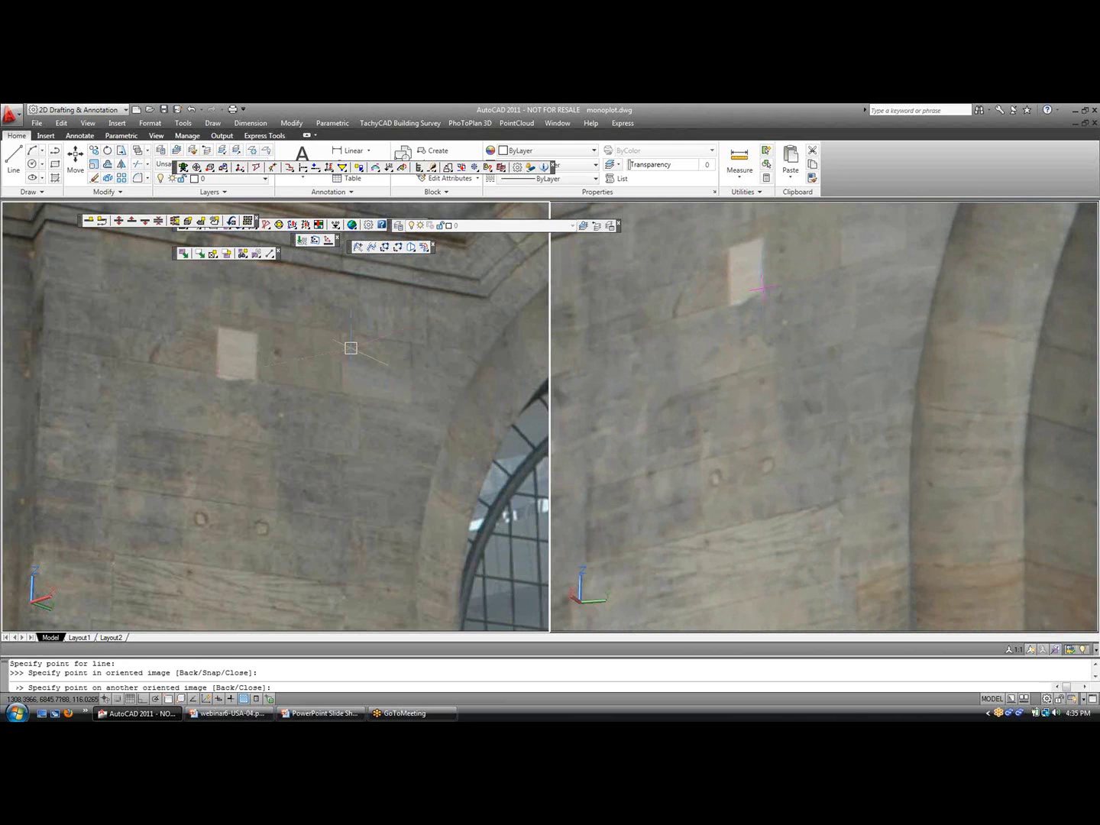
click(255, 379)
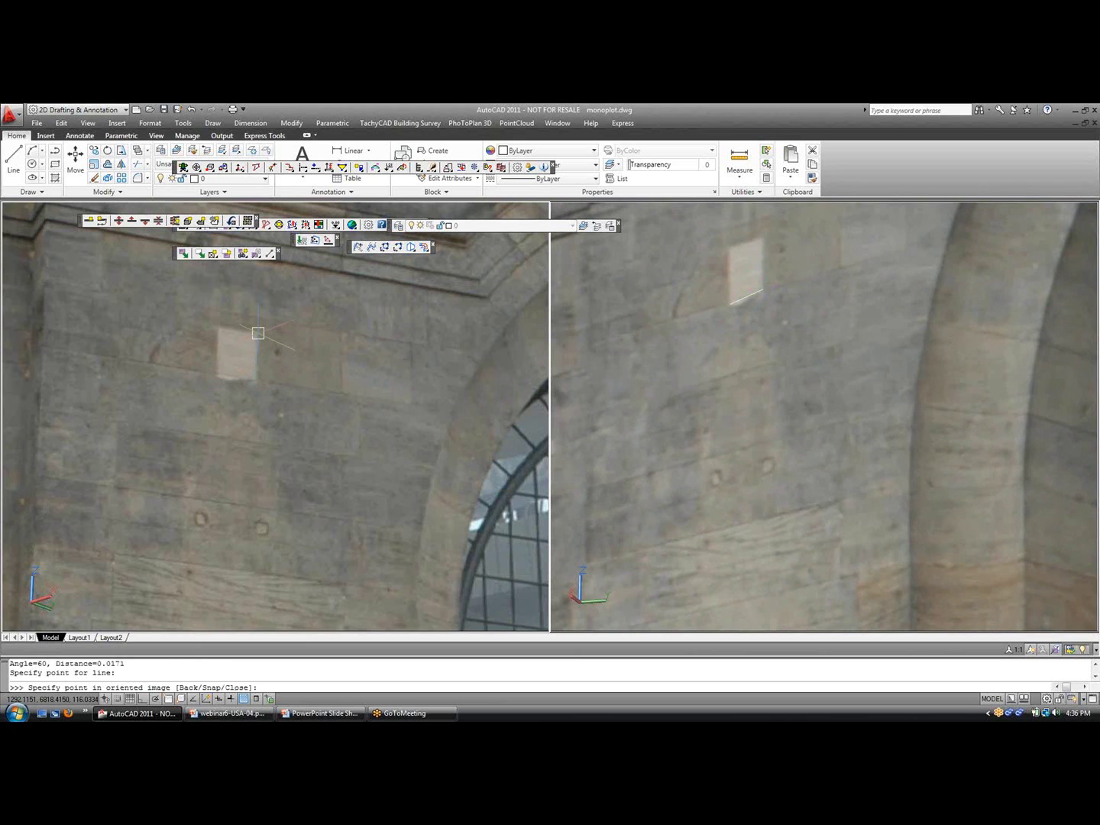
- Pick the patch's third and fourth corners in both photos and close the outline
click(258, 332)
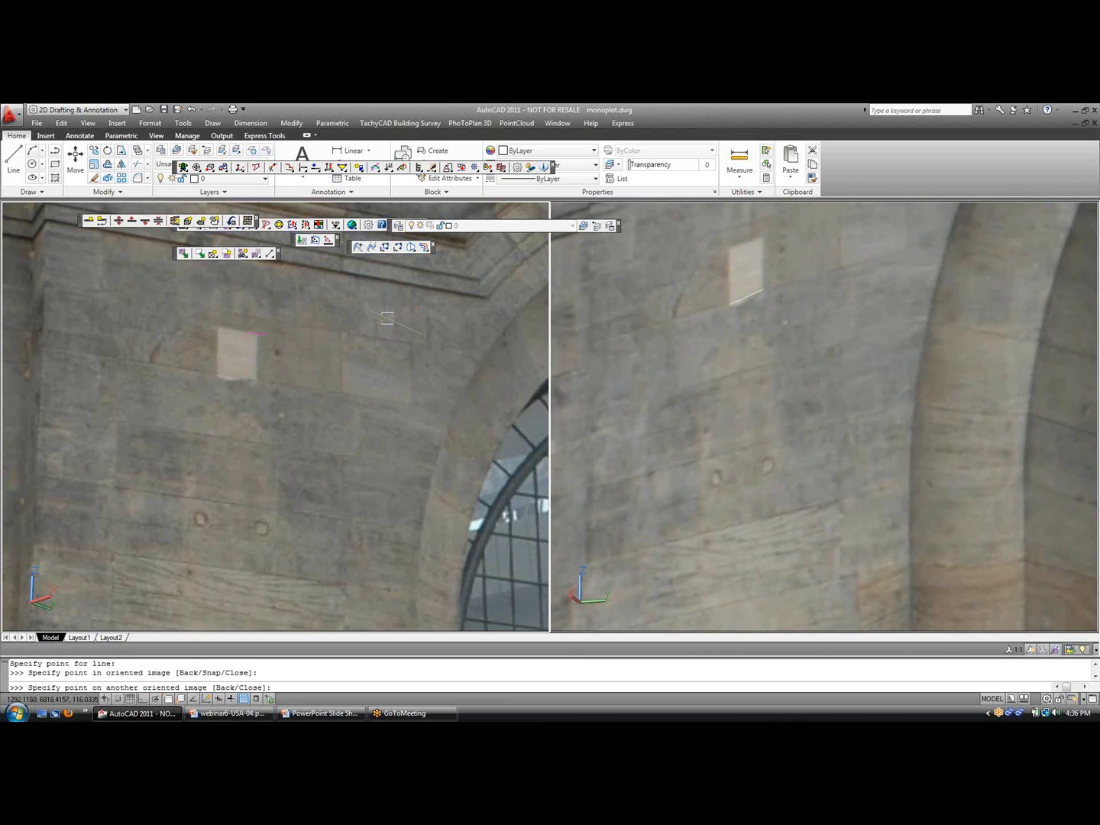
click(762, 236)
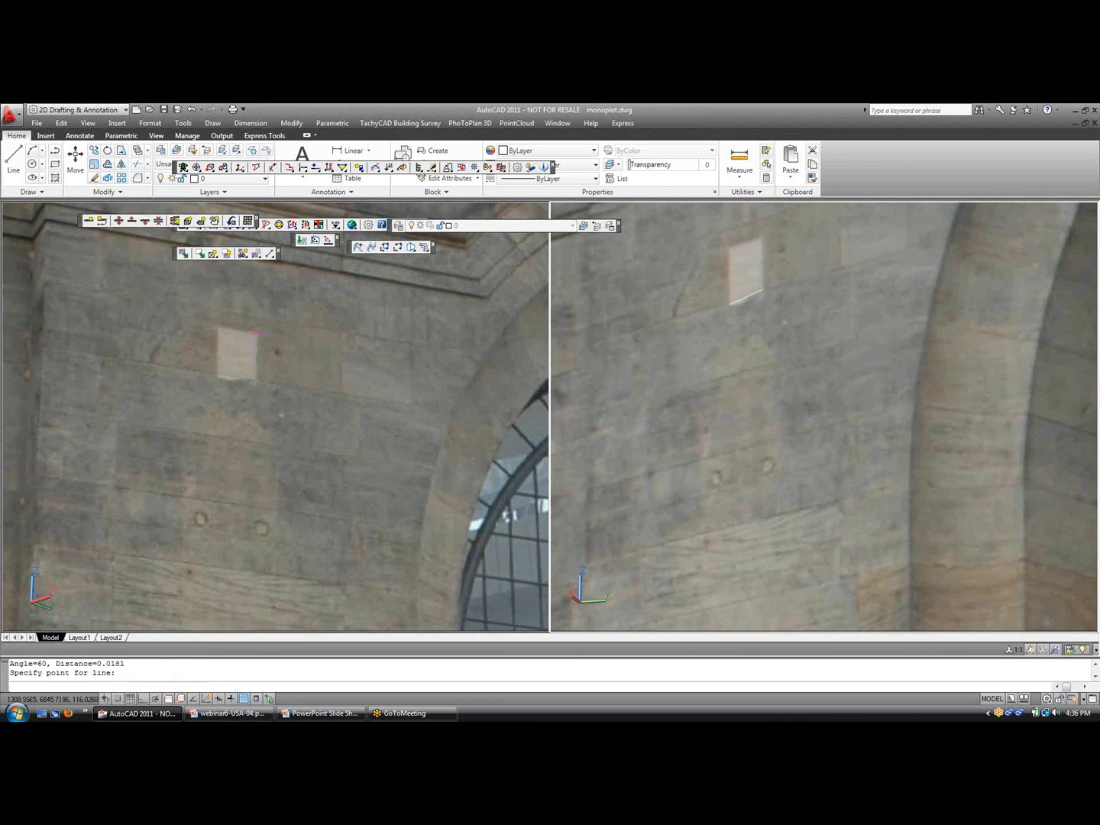
click(728, 248)
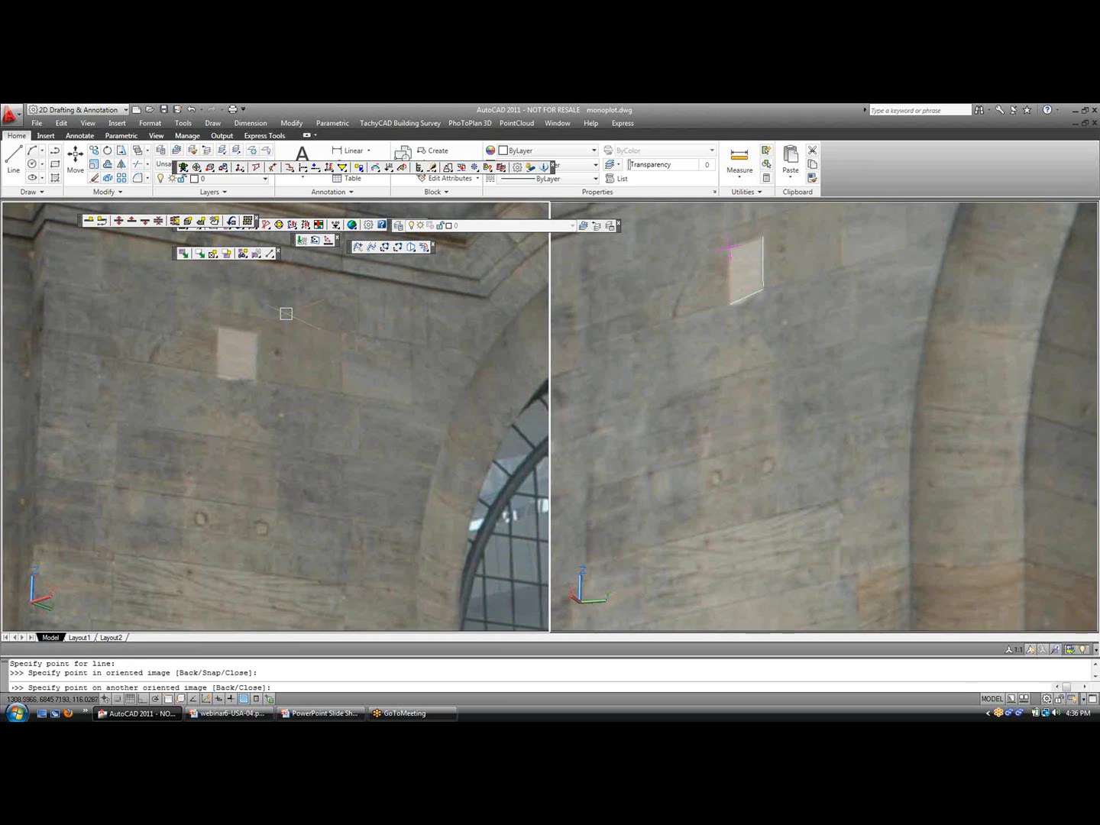
click(218, 327)
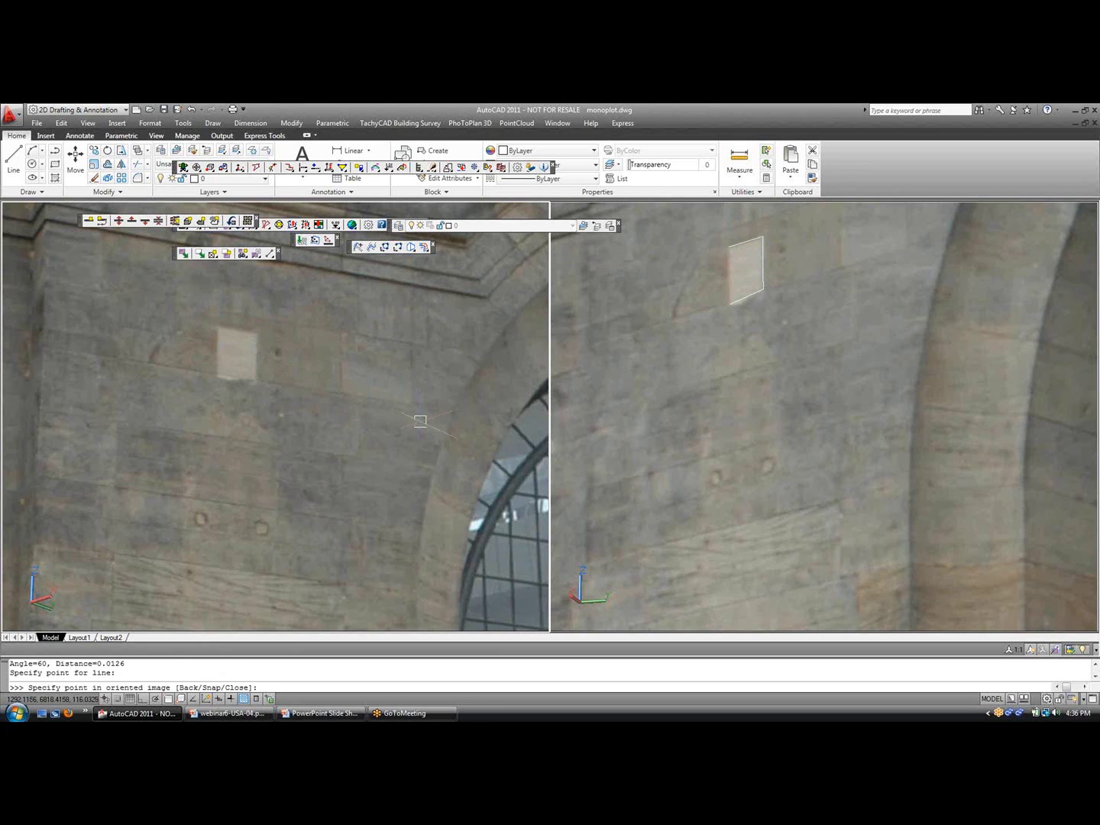
key(Return)
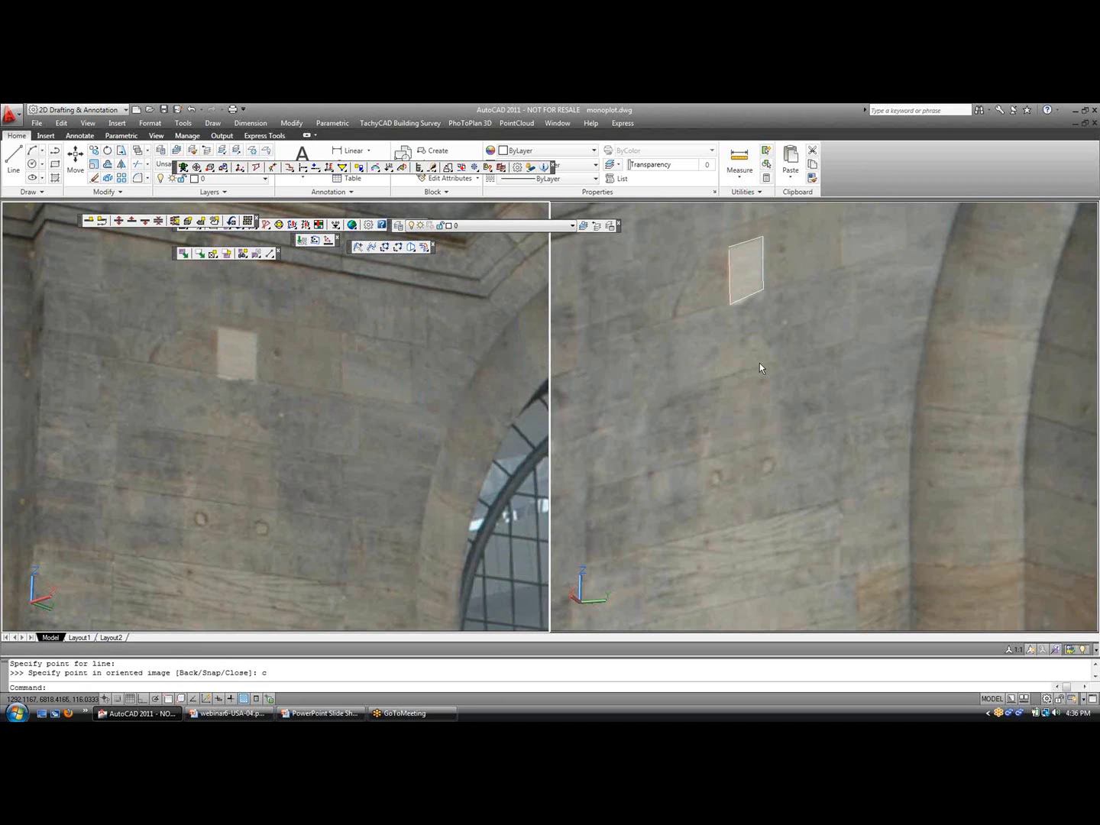
scroll(764, 361, down, 4)
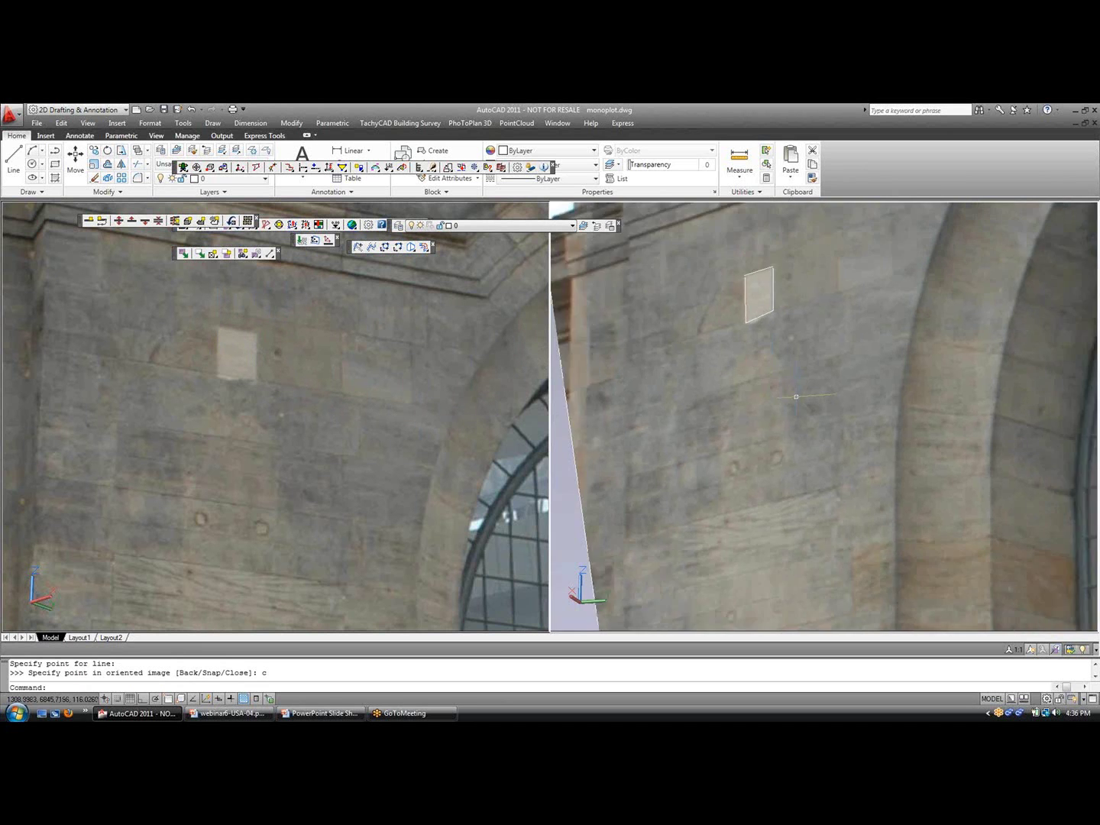
scroll(832, 374, down, 4)
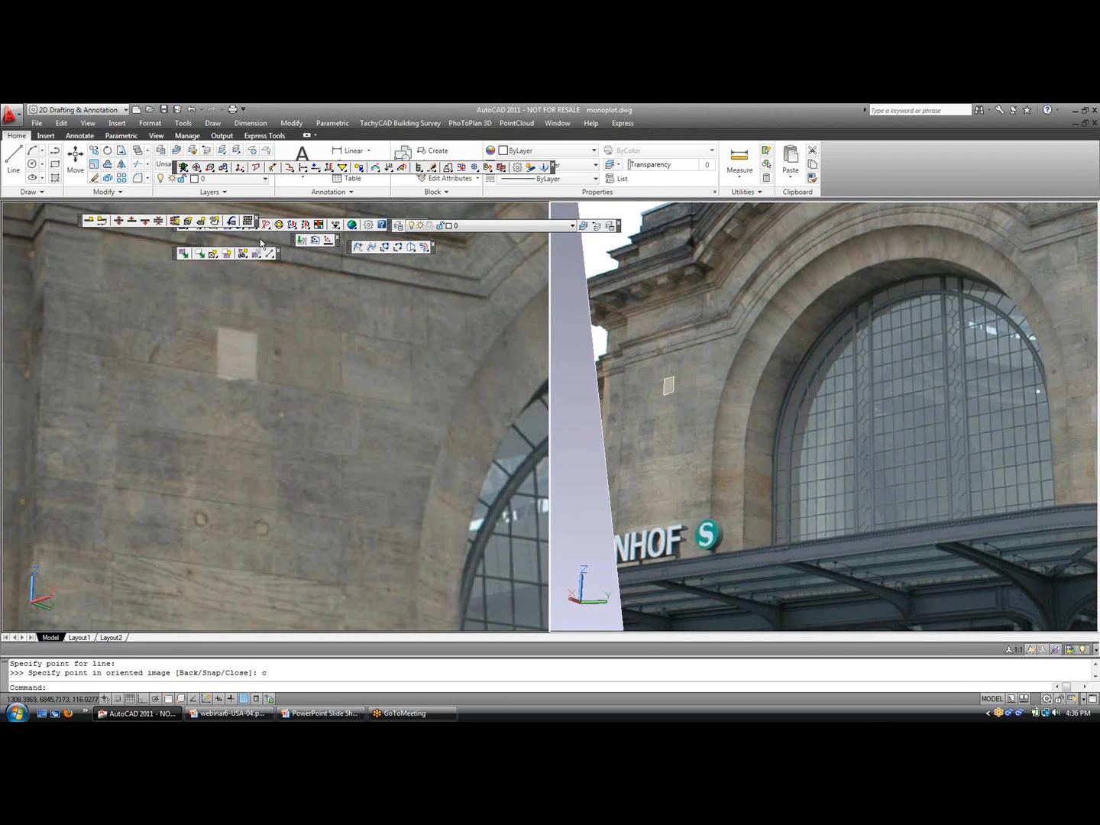
- Start a dual-image 3D arc, matching its start and crown points on the arch in both photos
drag(268, 254, 274, 347)
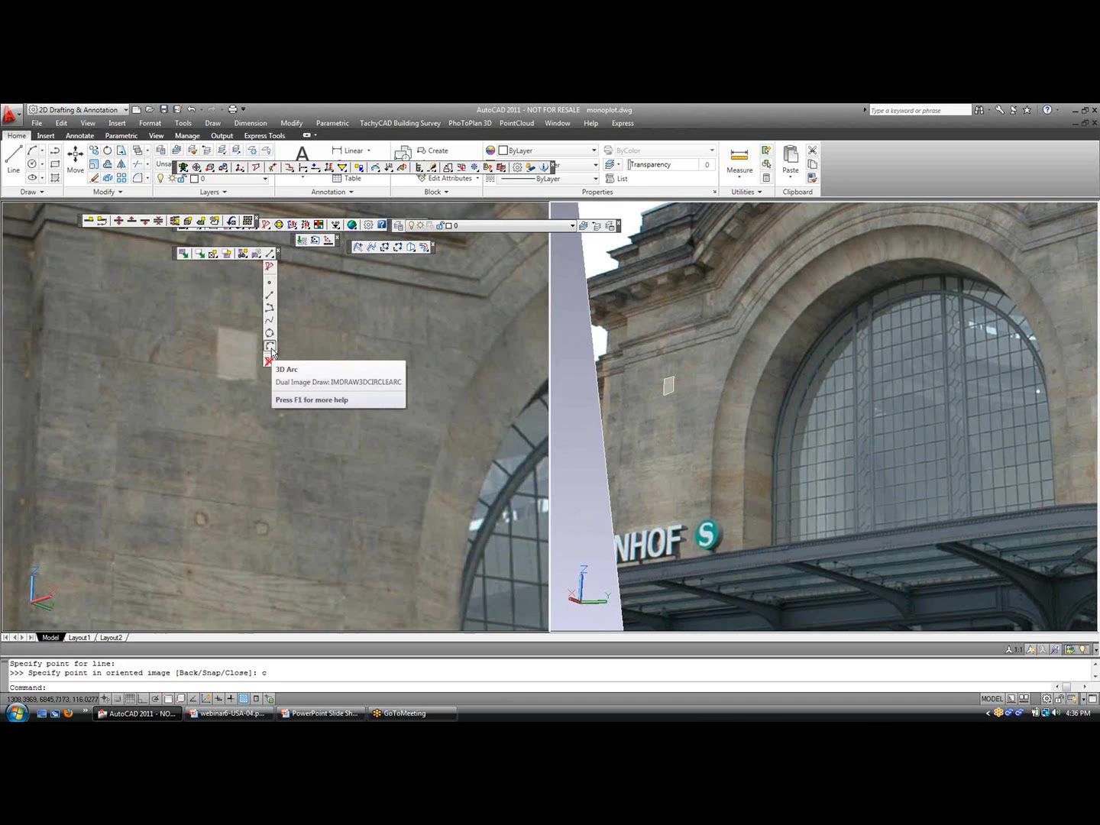
click(271, 350)
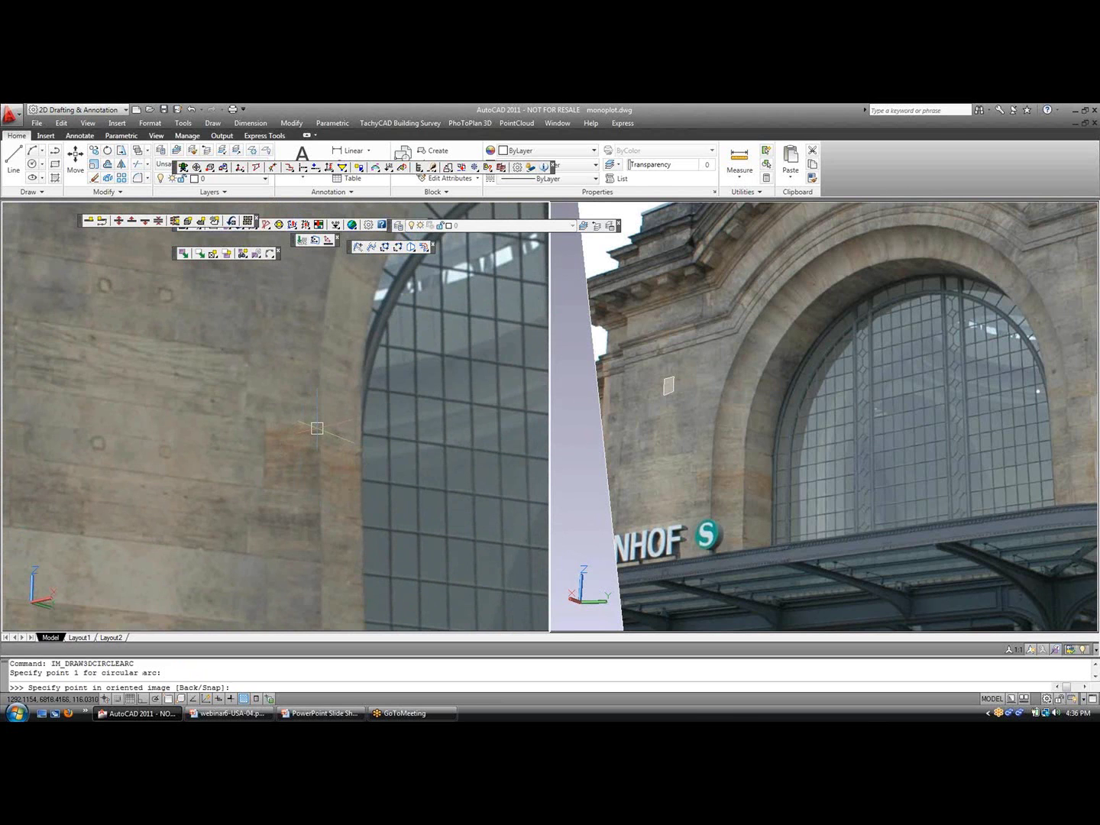
click(318, 428)
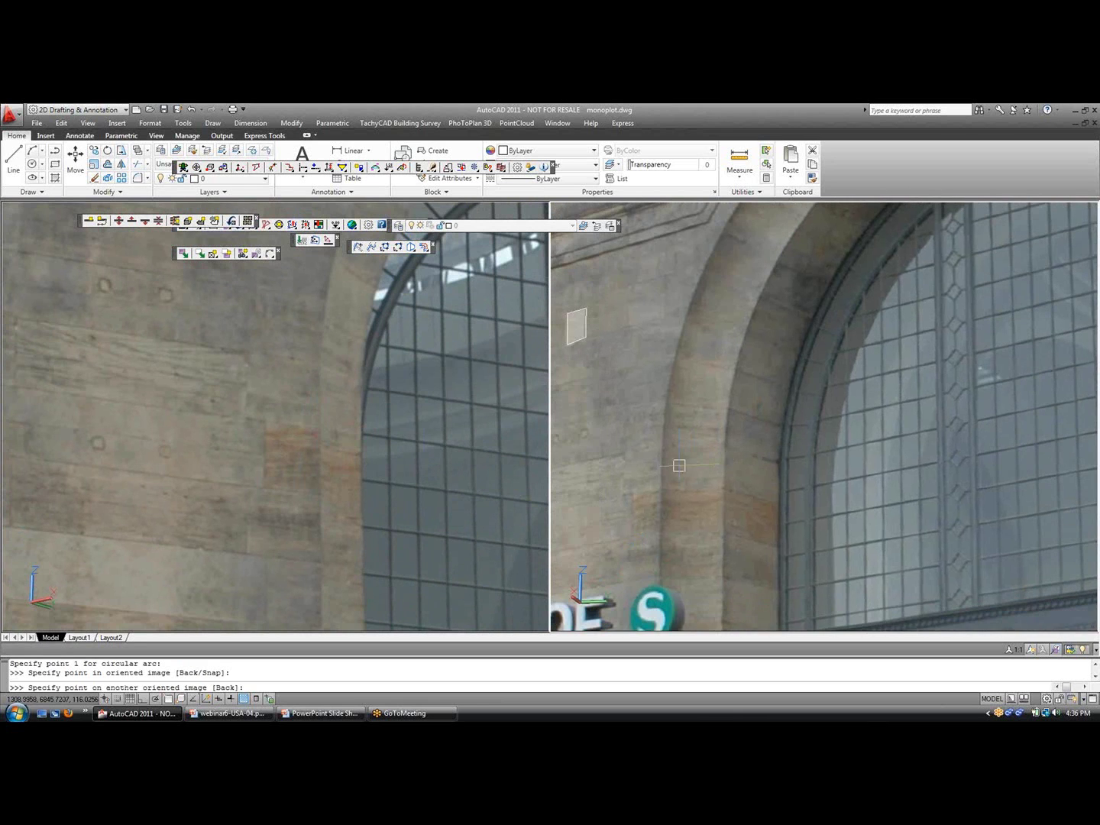
click(658, 490)
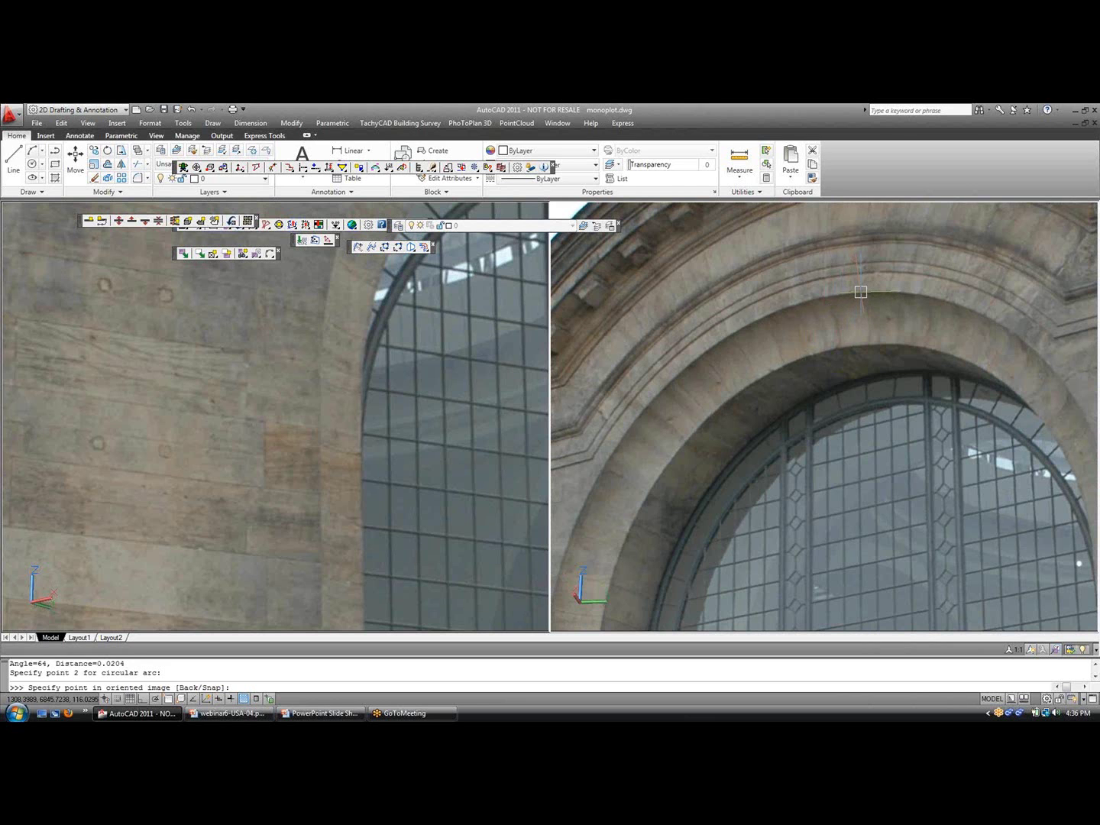
click(860, 292)
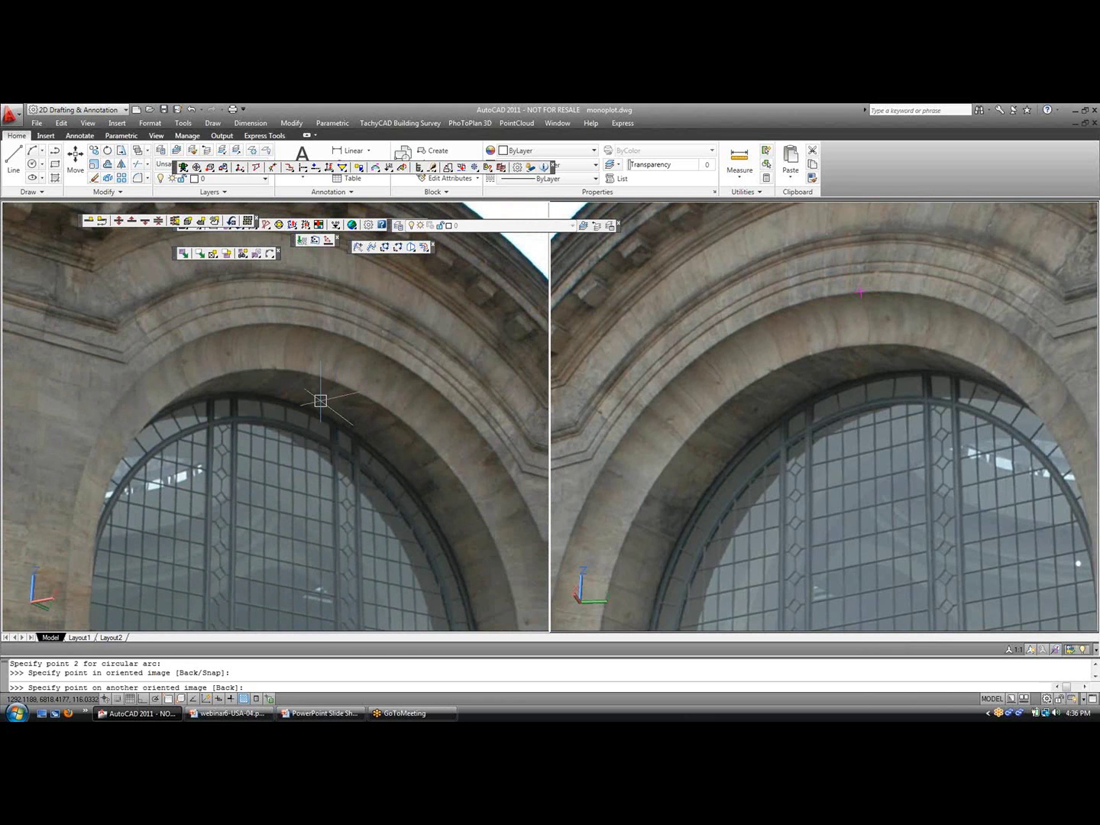
click(379, 349)
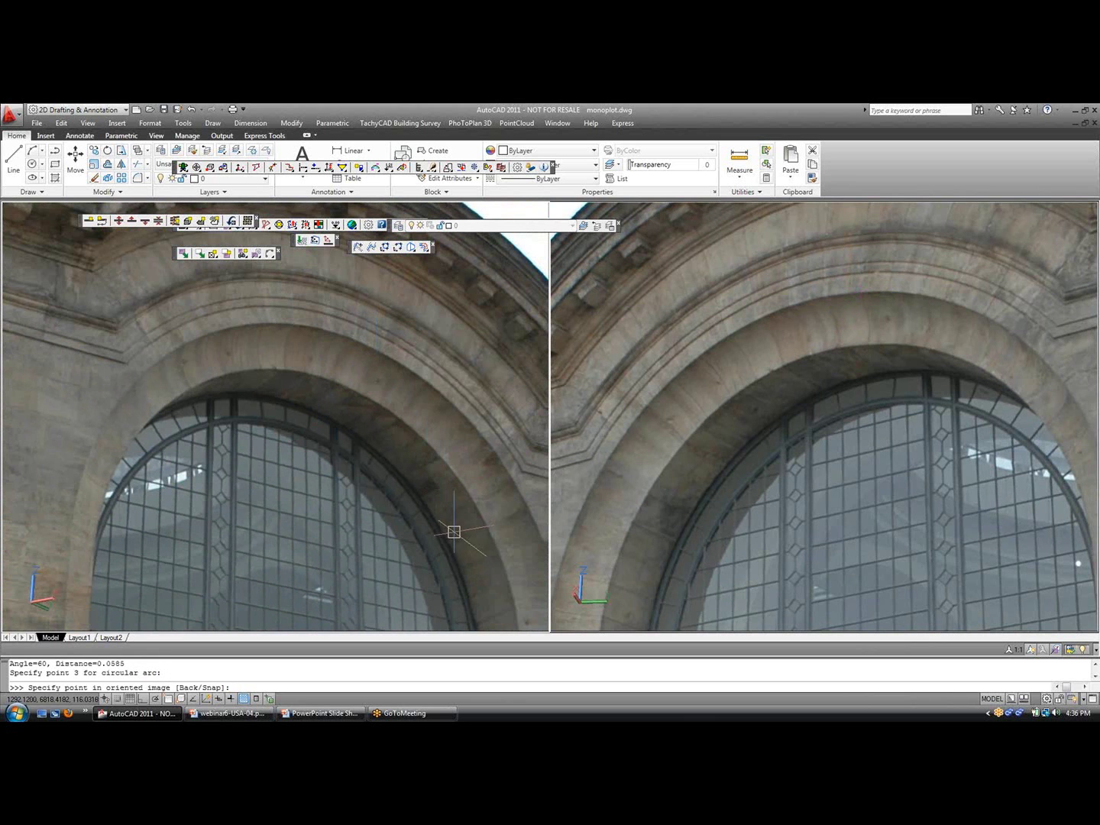
- Pick the arch's right-side end point to complete the arc, then leave the two-image view
middle_drag(389, 457, 294, 343)
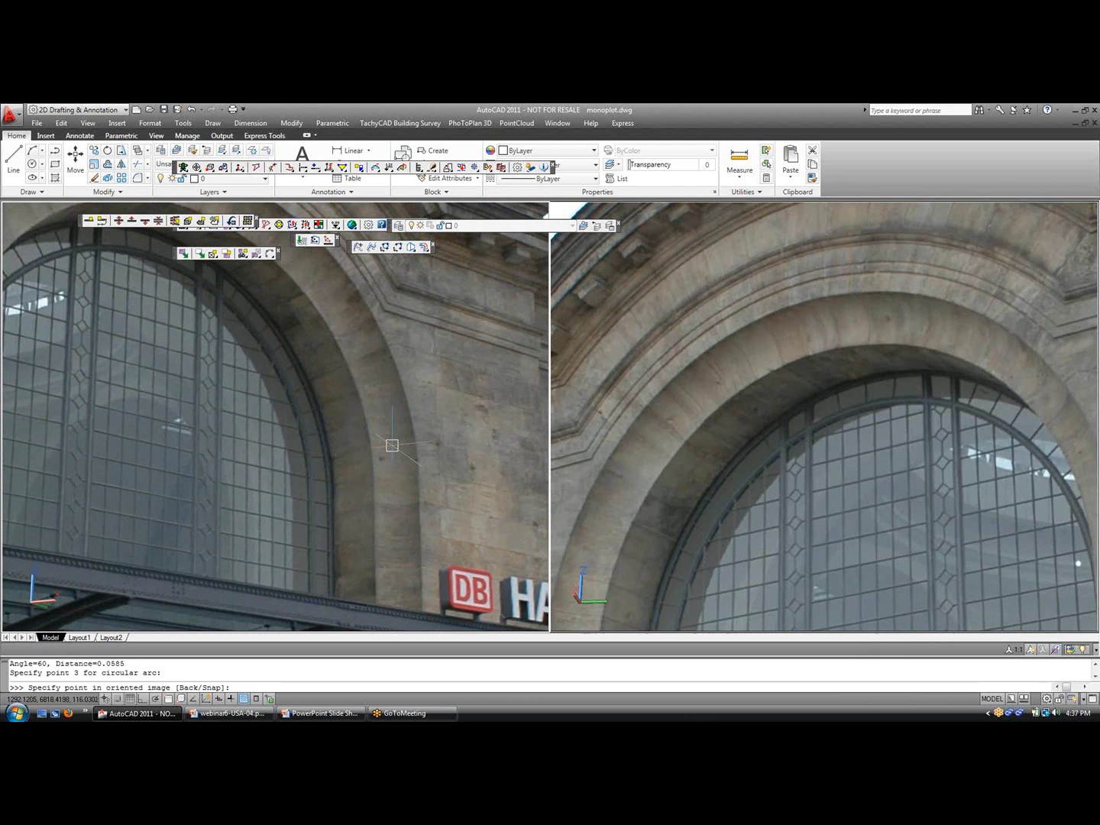
click(416, 442)
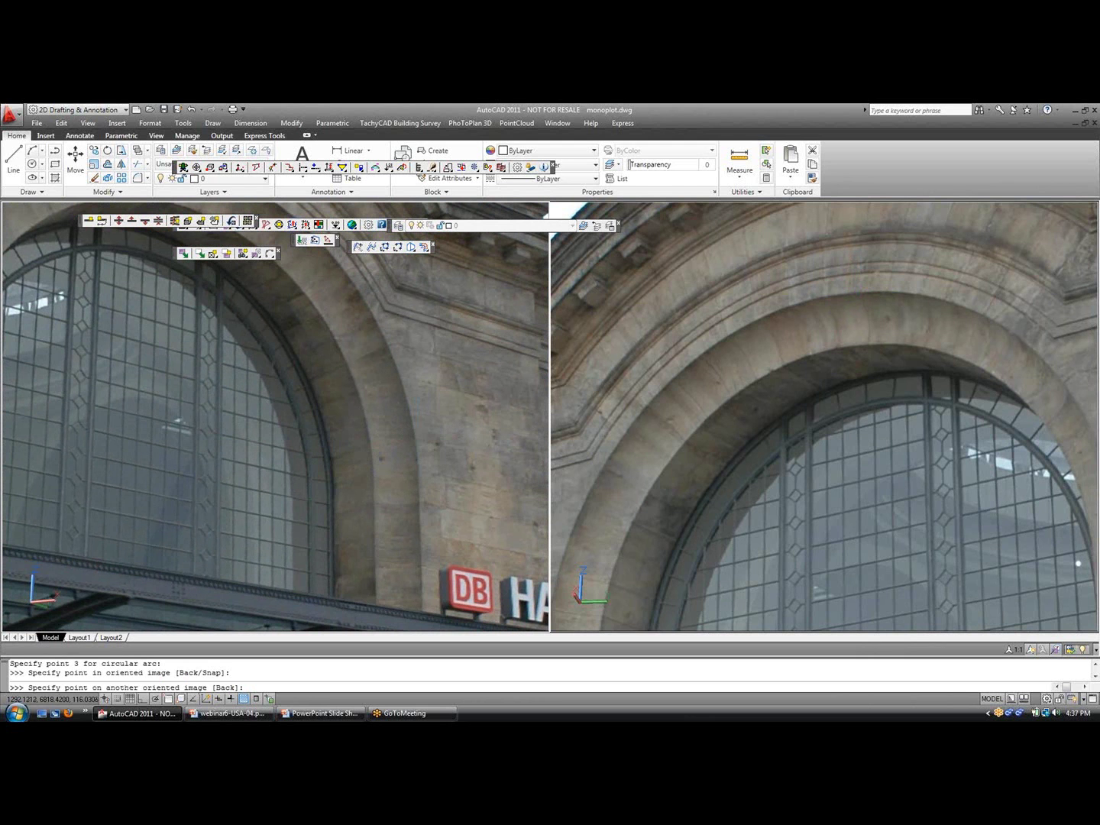
middle_drag(990, 444, 817, 469)
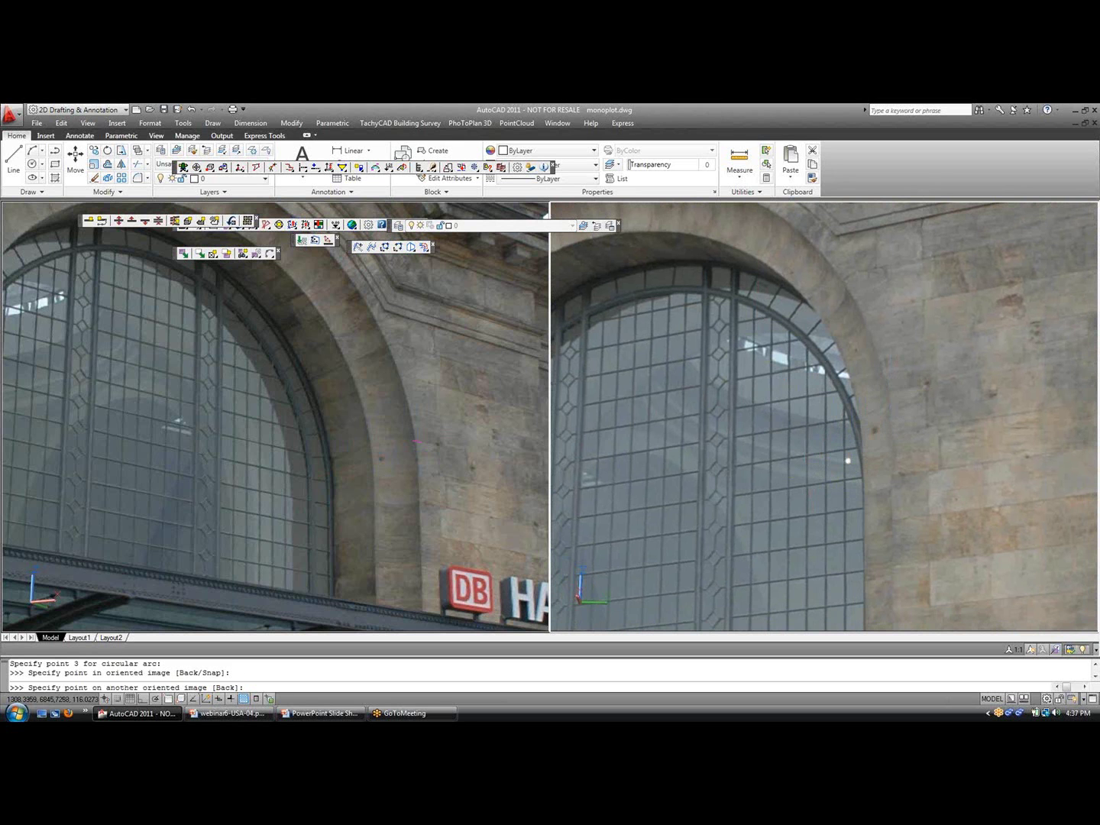
click(889, 389)
scroll(773, 389, down, 3)
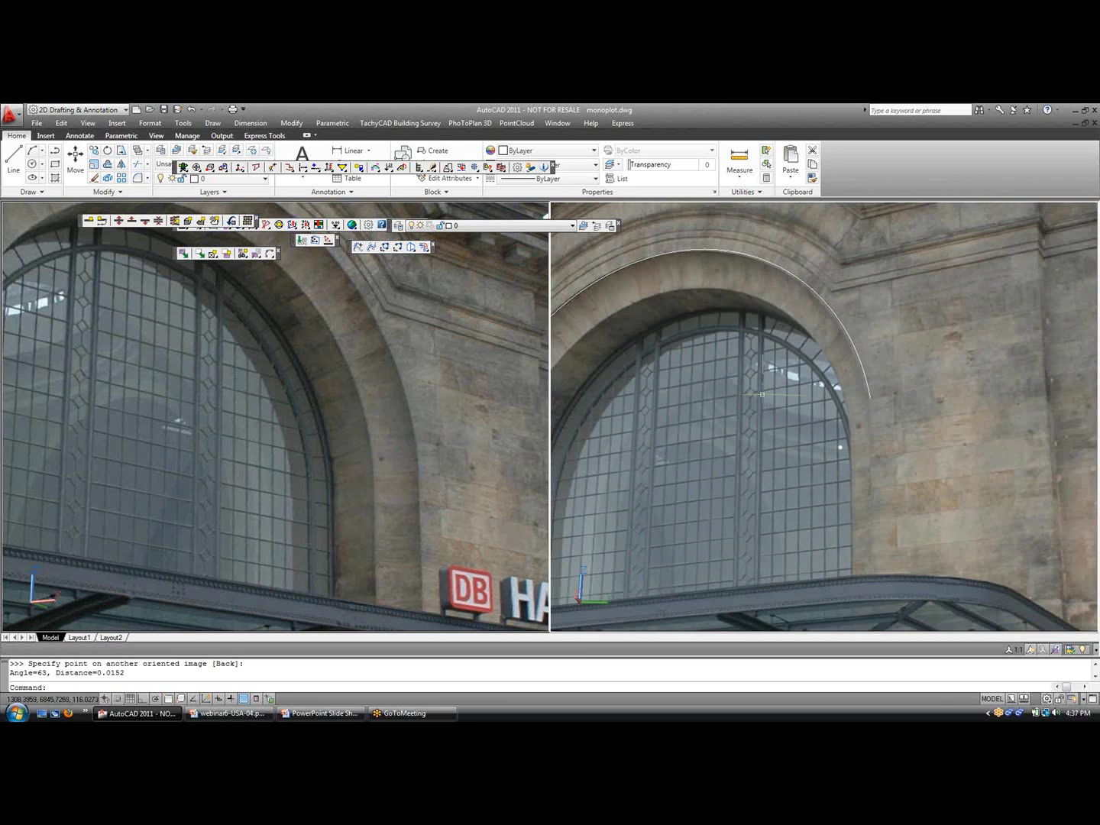
scroll(835, 373, up, 2)
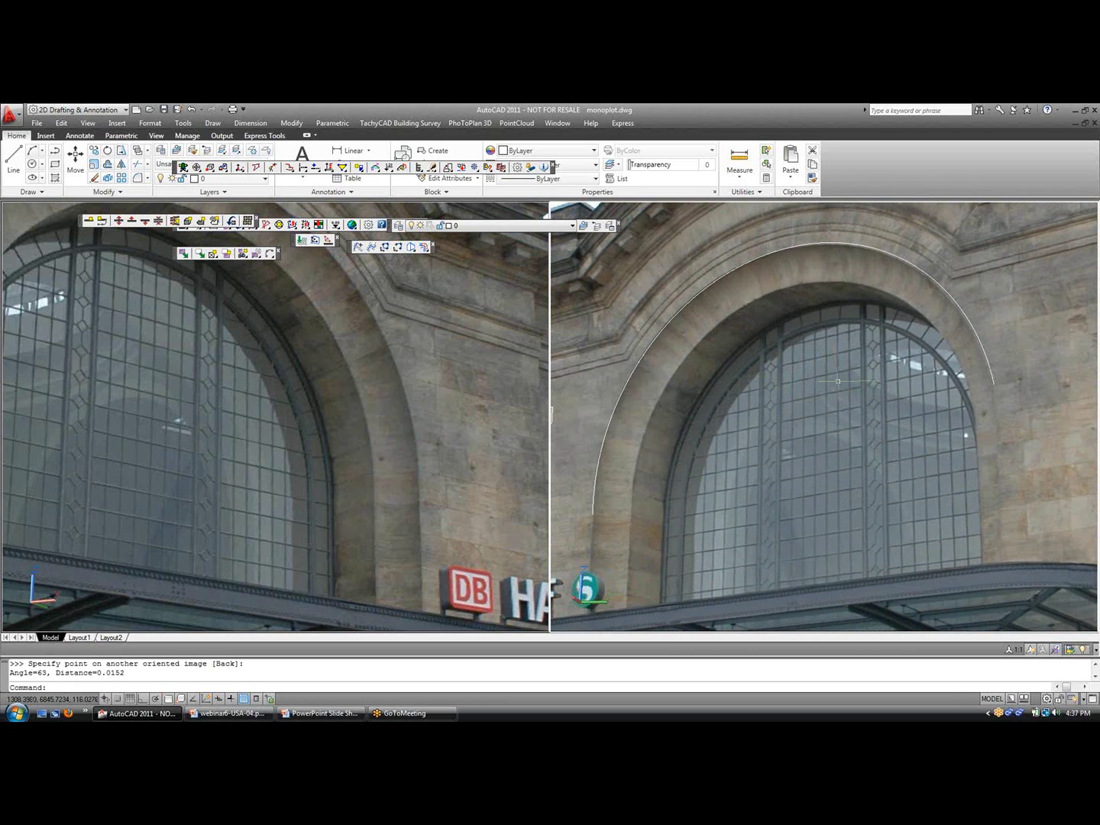
scroll(838, 381, down, 1)
scroll(687, 381, up, 1)
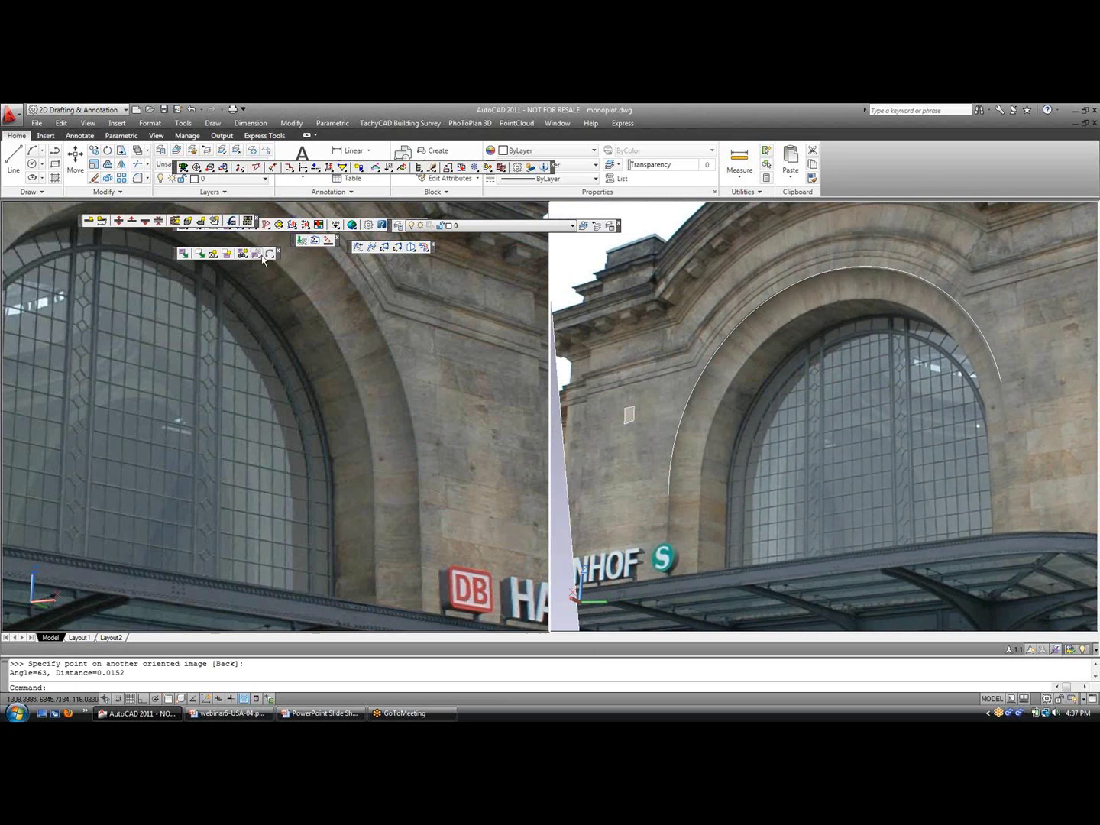
drag(268, 254, 269, 359)
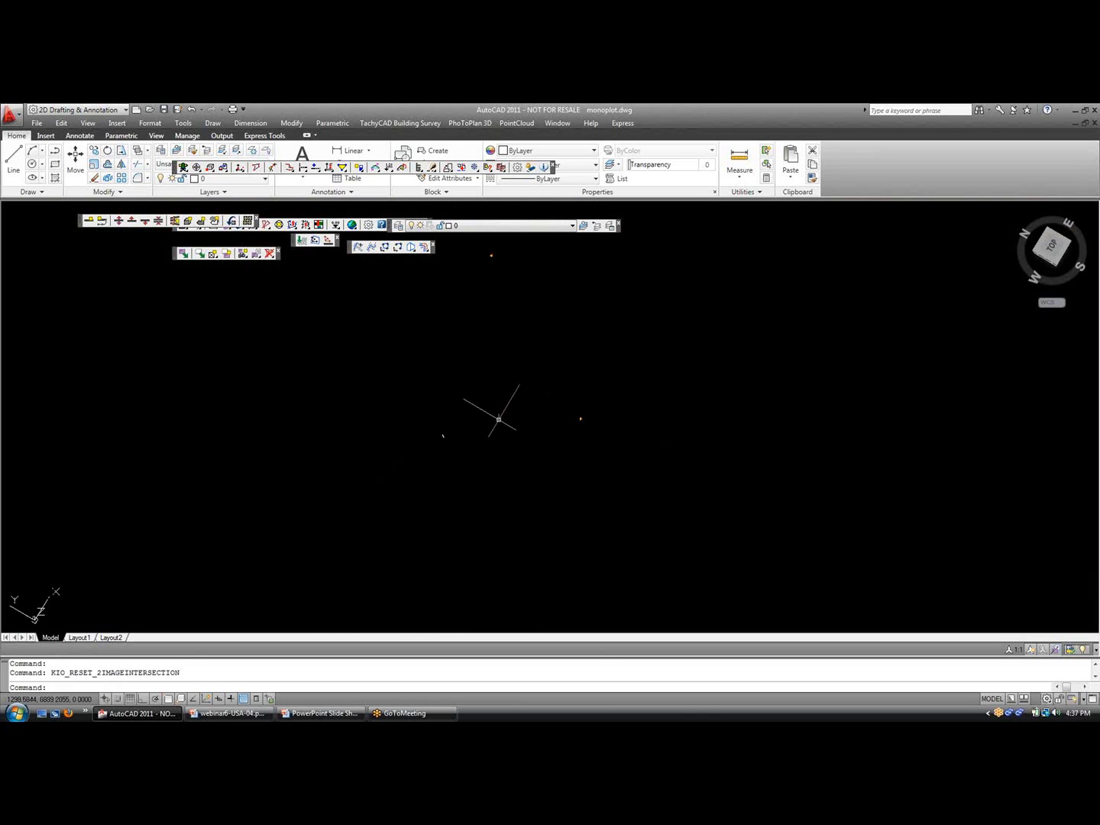
- Orbit, pan and zoom the model to inspect the arch arc and the camera photo positions
shift+middle_drag(497, 428, 405, 309)
scroll(526, 330, up, 4)
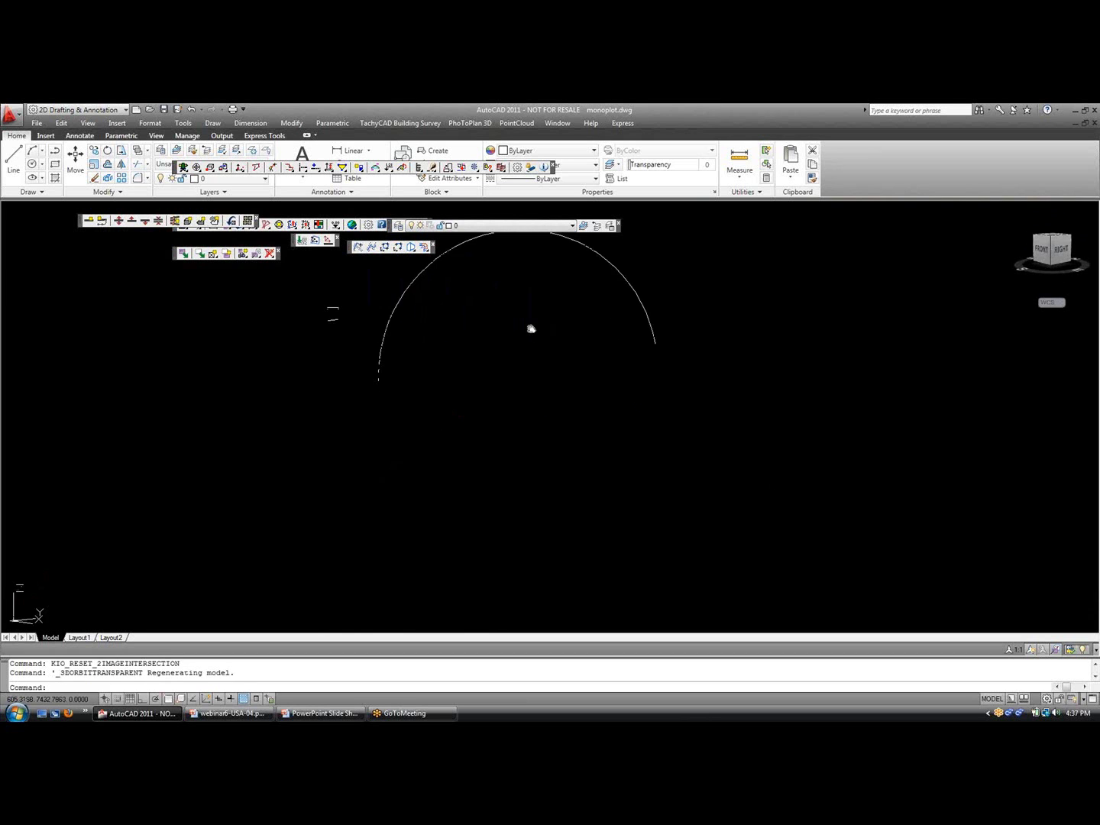
middle_drag(531, 328, 653, 395)
scroll(653, 395, down, 2)
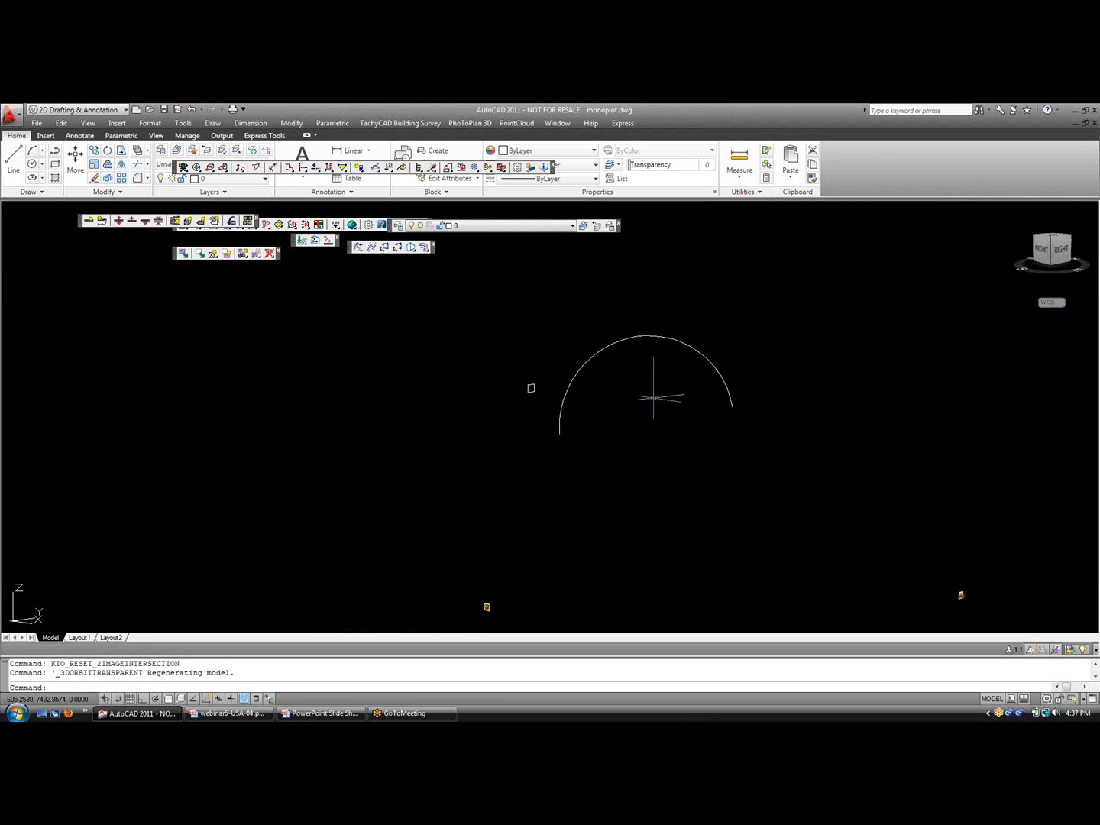
shift+middle_drag(640, 451, 581, 520)
scroll(507, 495, up, 15)
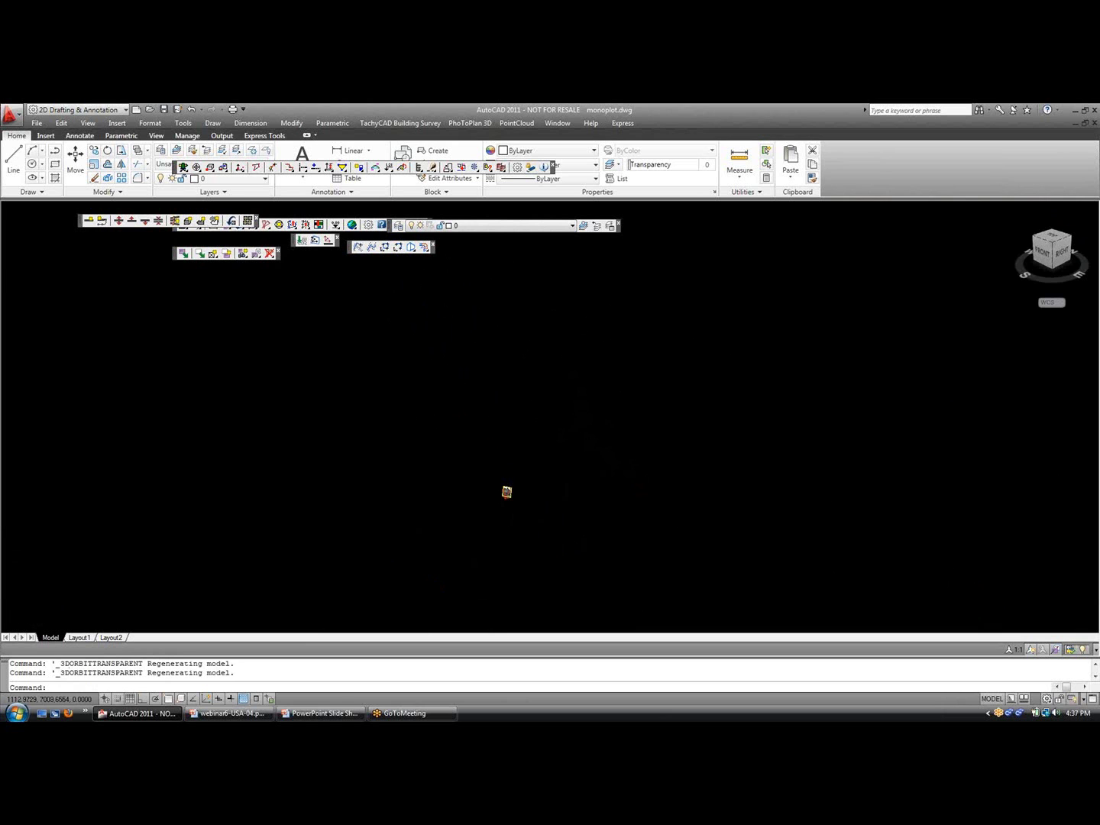
scroll(518, 501, down, 3)
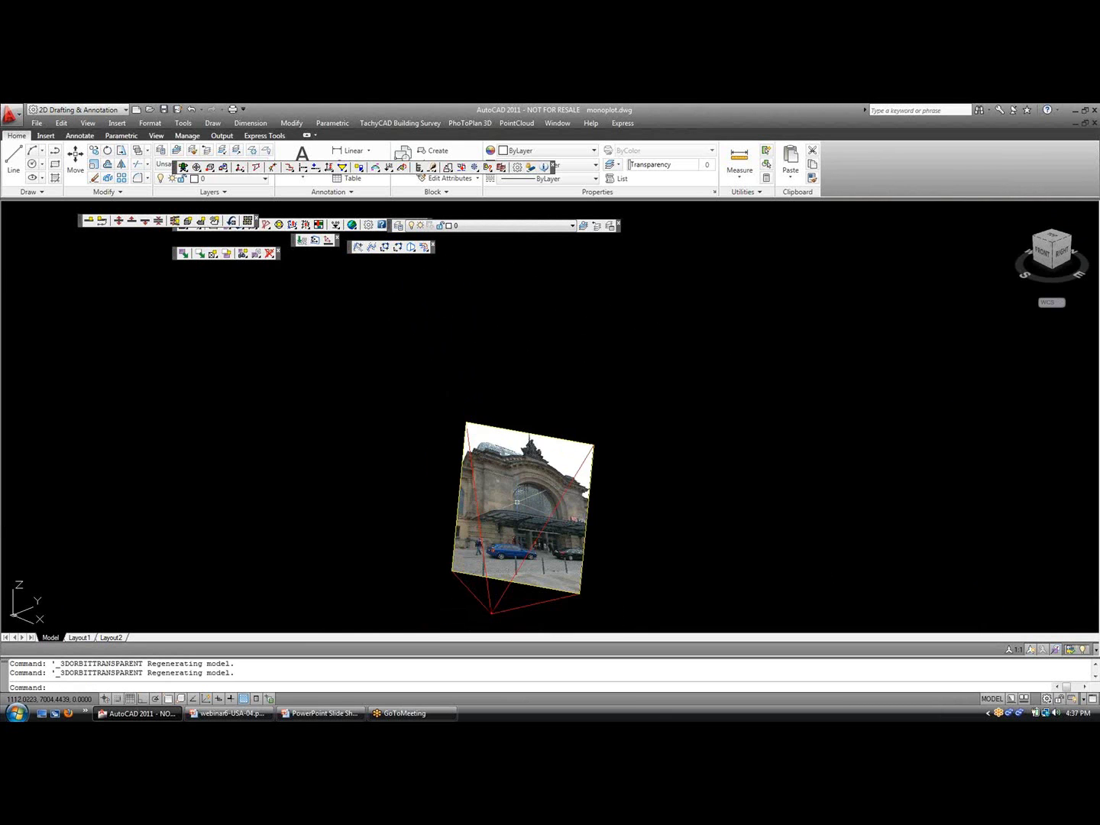
scroll(517, 502, up, 2)
scroll(533, 495, down, 6)
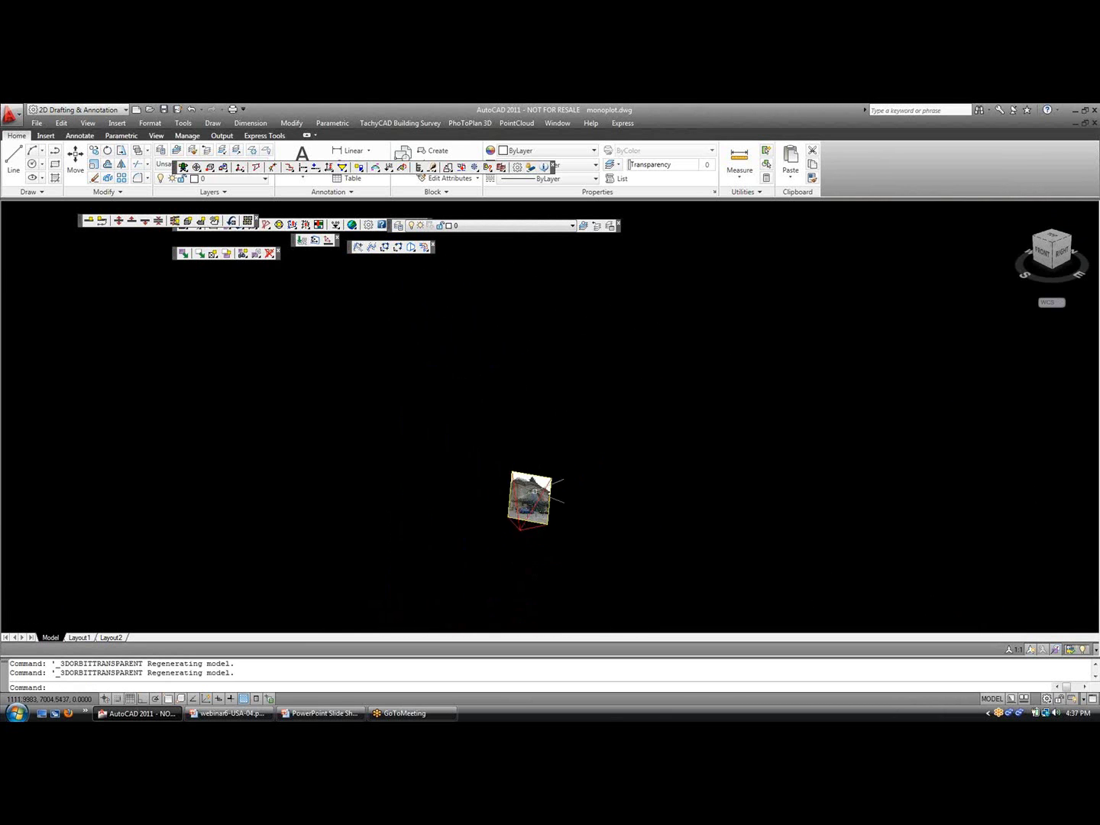
scroll(698, 445, down, 4)
scroll(672, 505, down, 3)
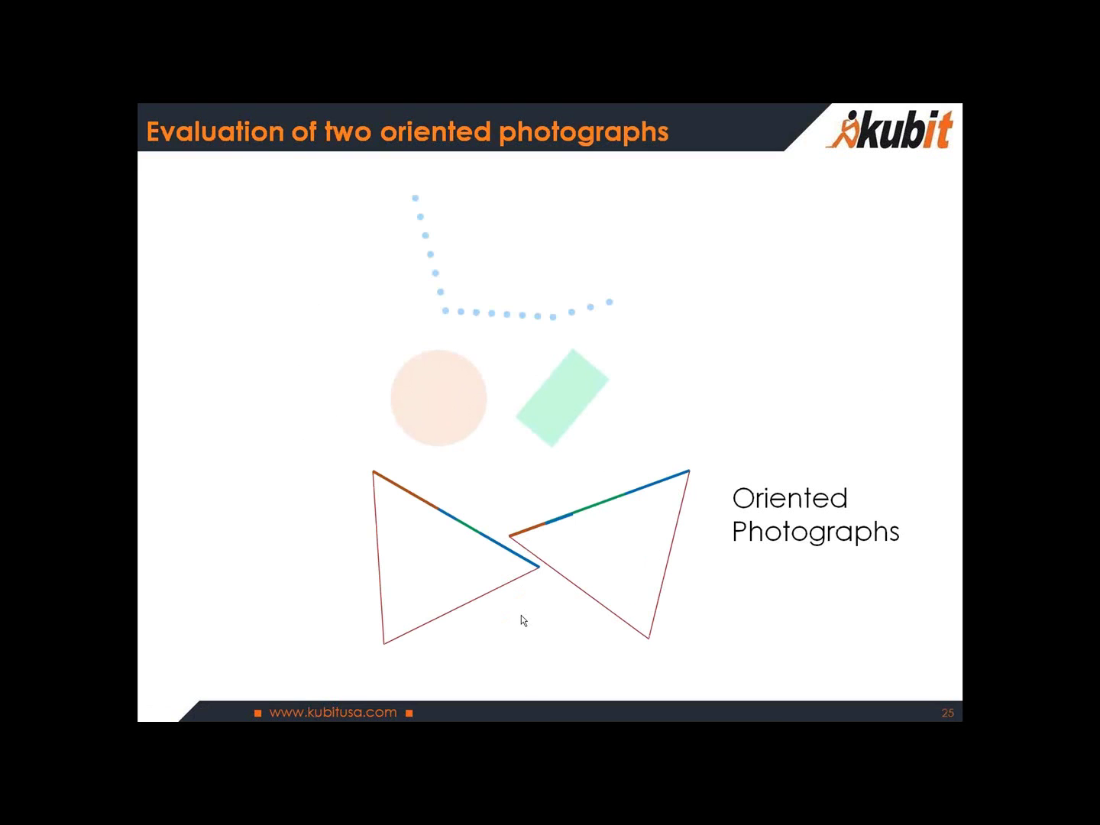
- Play the slide animation of rays meeting at a point, then return to AutoCAD and close monoplot.dwg
click(711, 604)
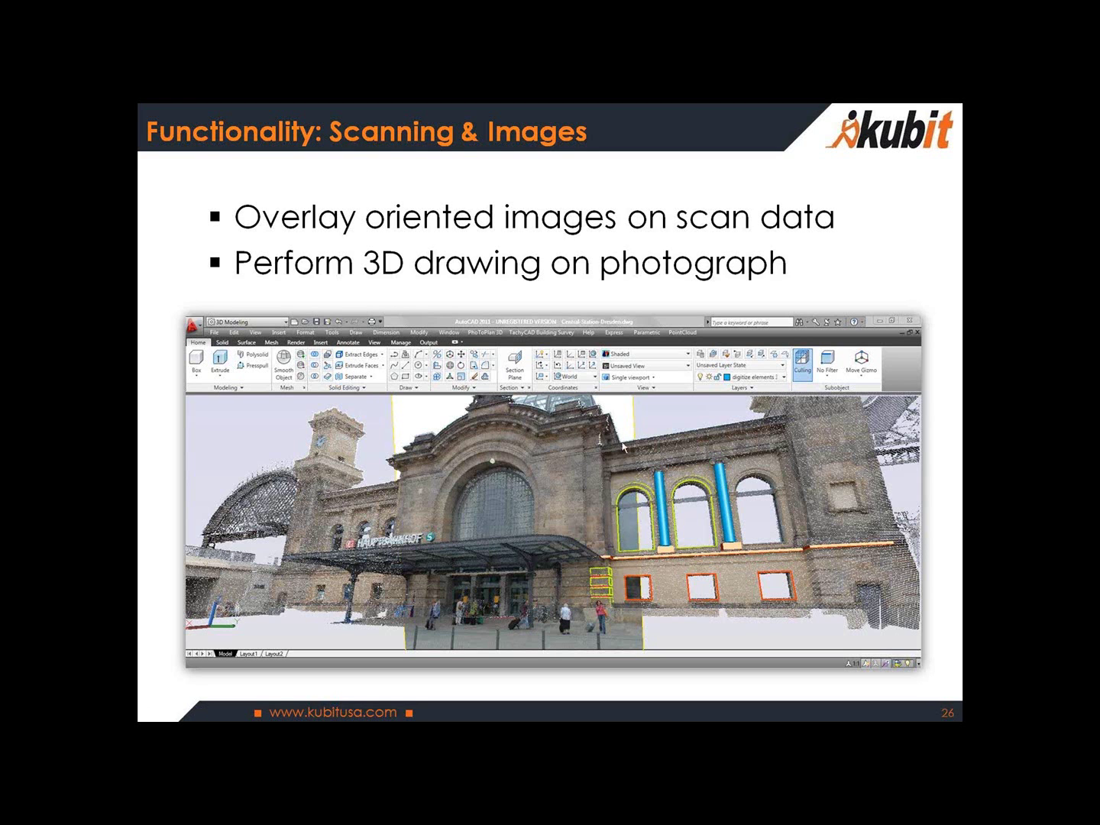
key(alt+Tab)
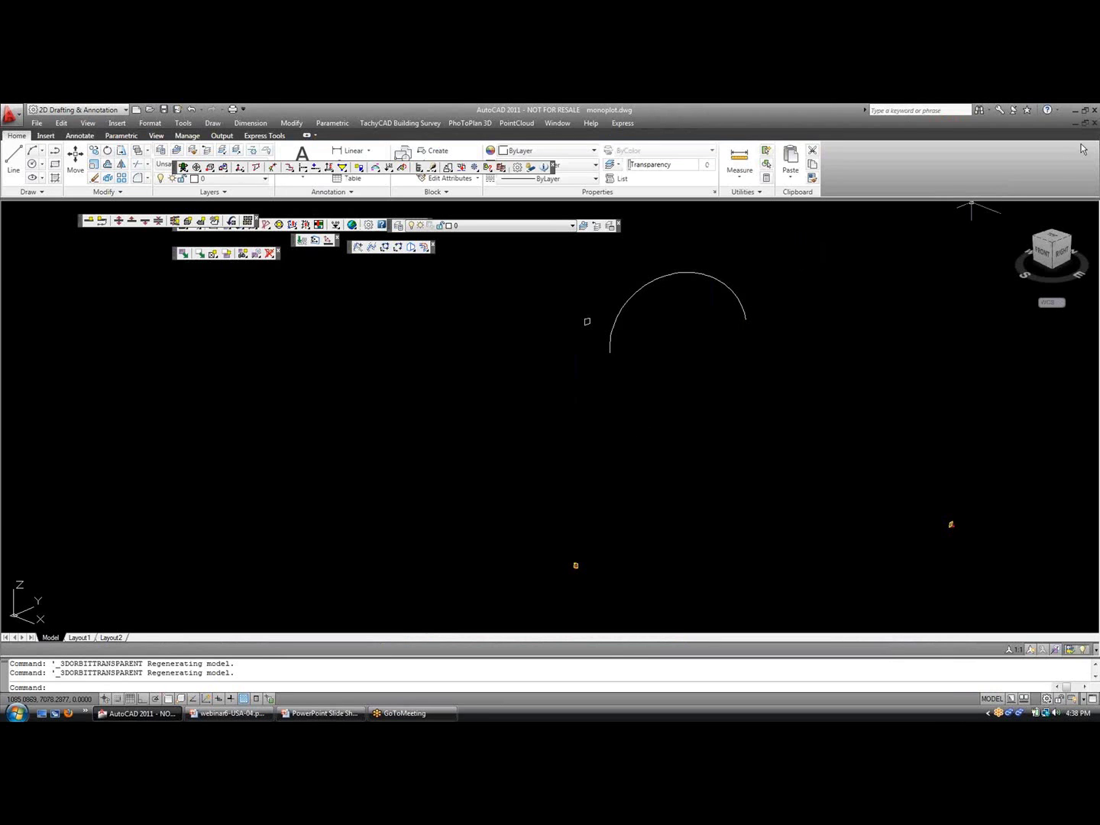
click(1093, 124)
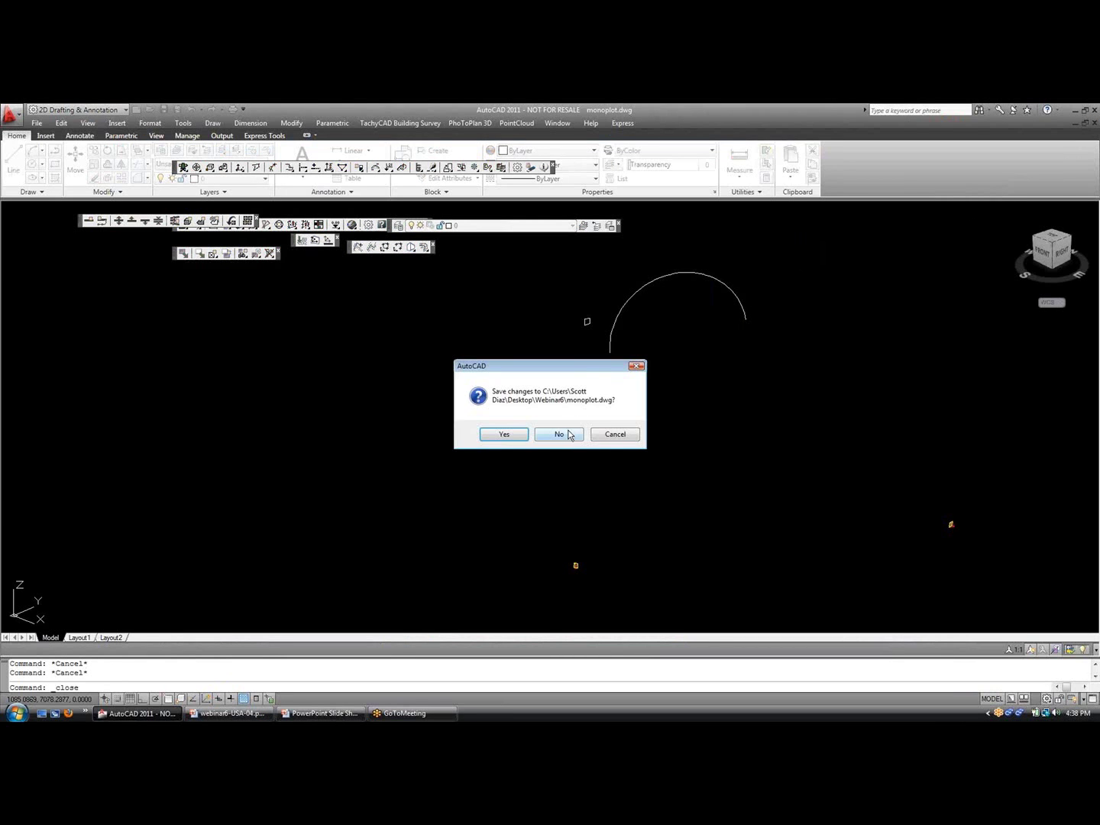
- Close monoplot.dwg without saving changes
click(559, 434)
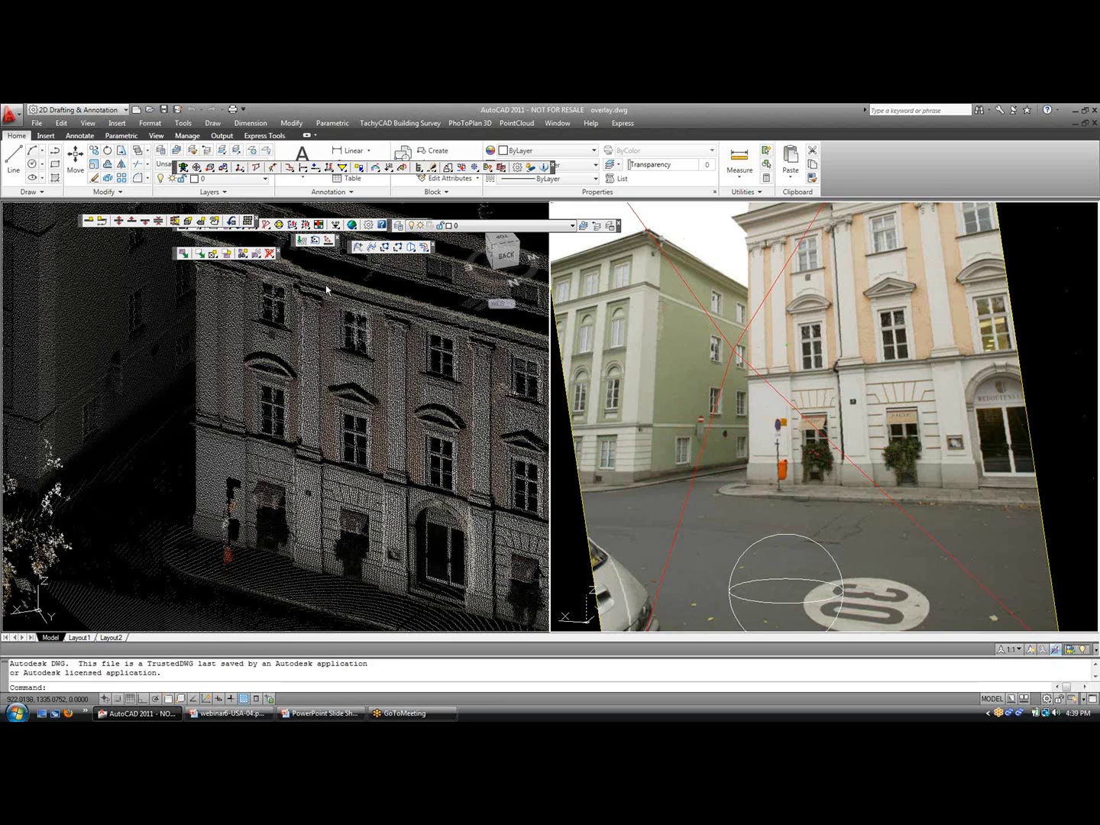
- In 3D Drawing Settings, add the sphere as the projection surface, review the Commands tab, and confirm
click(257, 254)
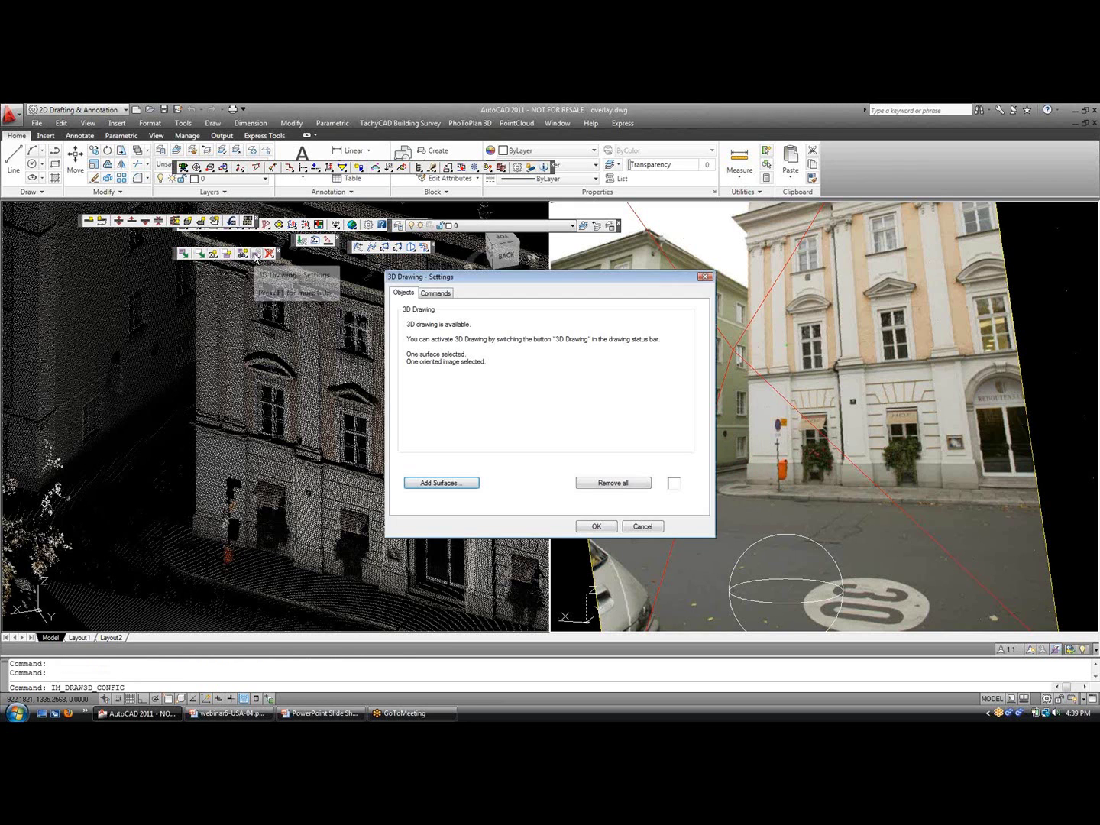
drag(480, 275, 563, 278)
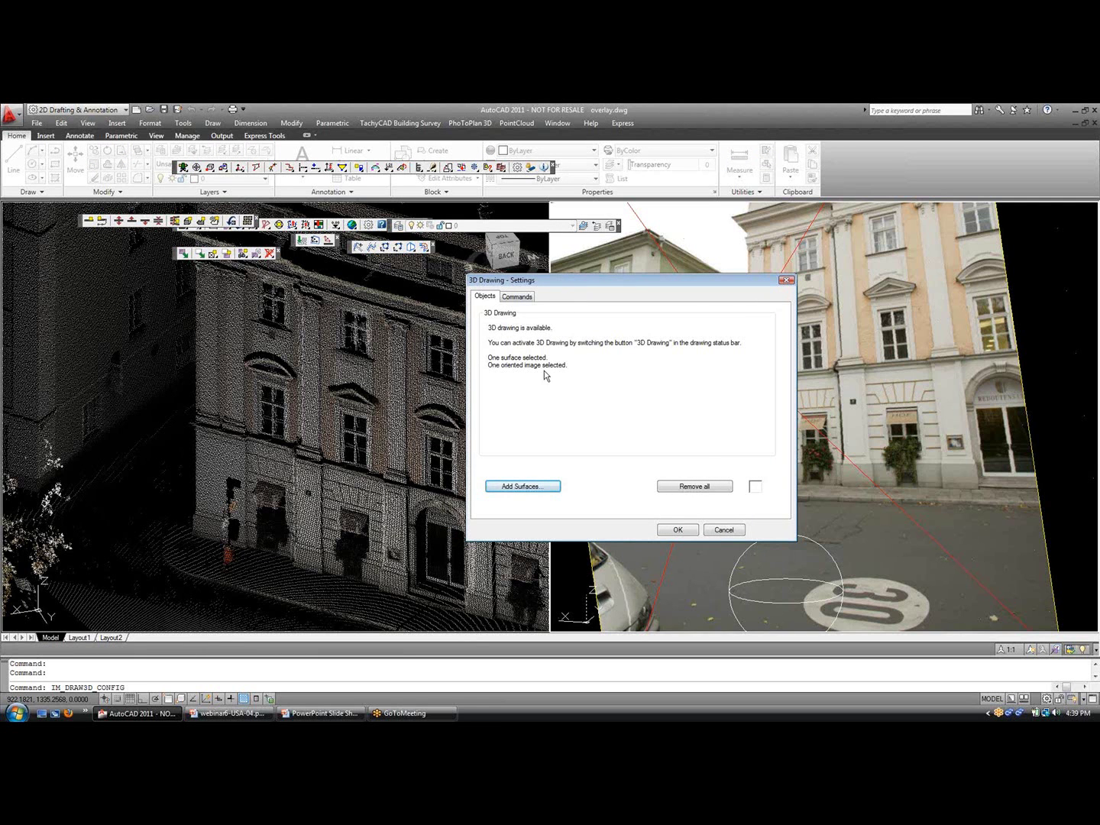
click(529, 487)
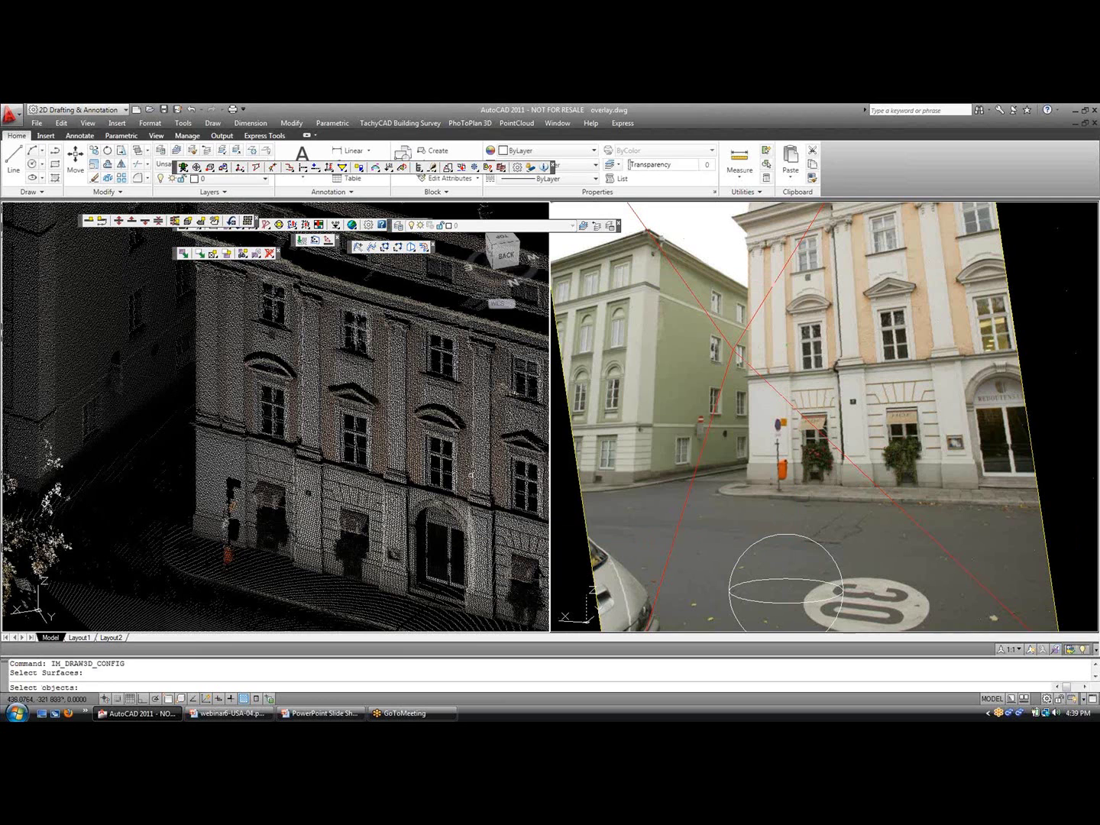
click(470, 479)
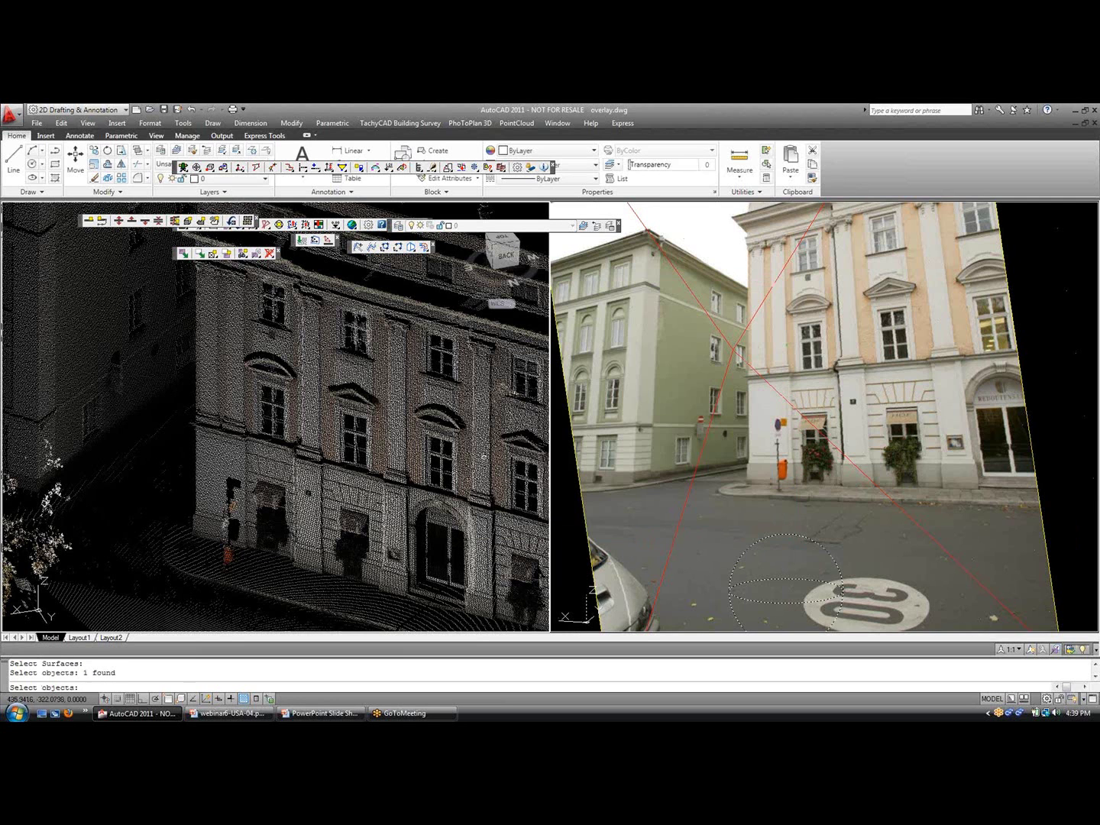
key(Return)
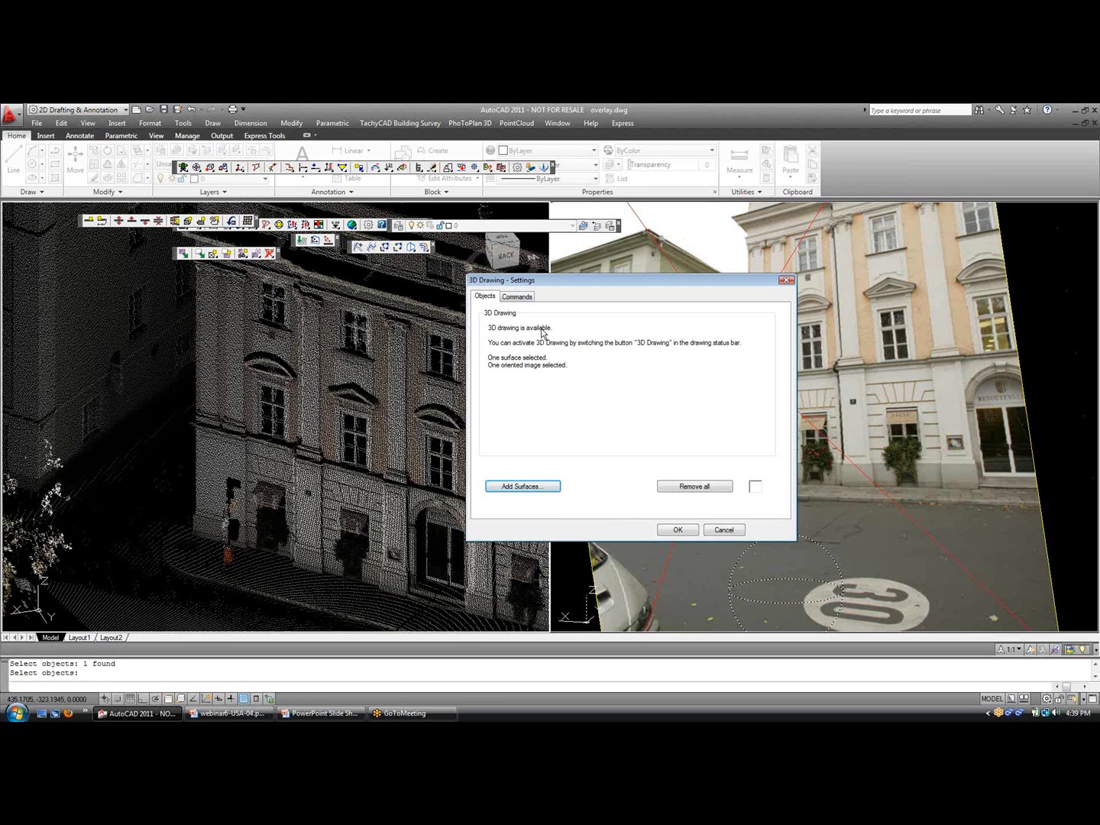
click(517, 296)
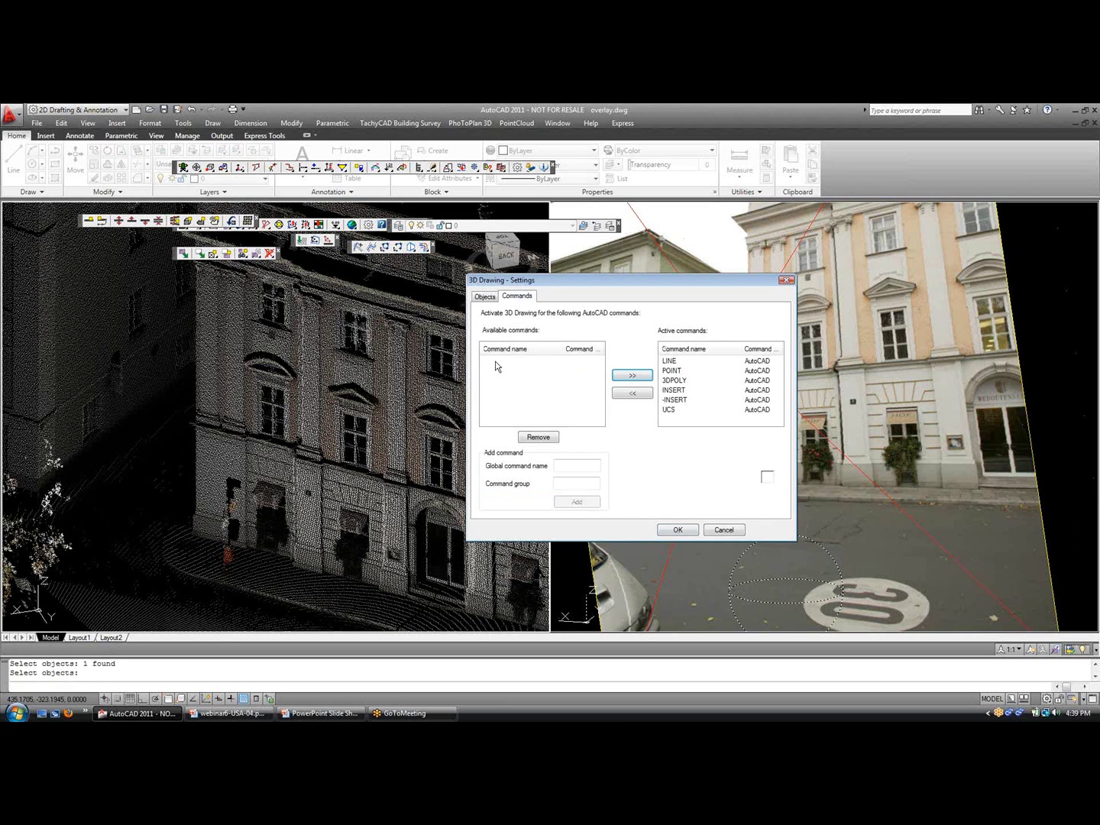
click(675, 532)
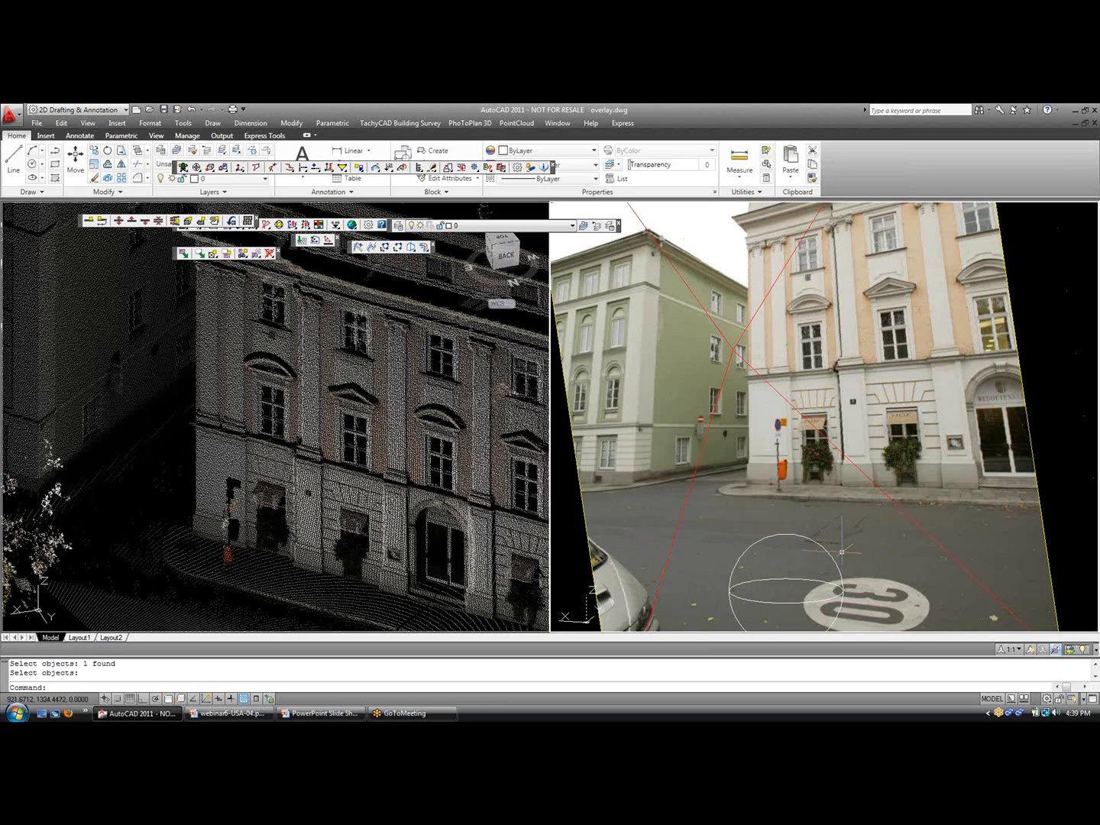
- Start a 3D polyline and place its first three vertices along the curb
middle_drag(836, 507, 752, 499)
scroll(791, 502, up, 3)
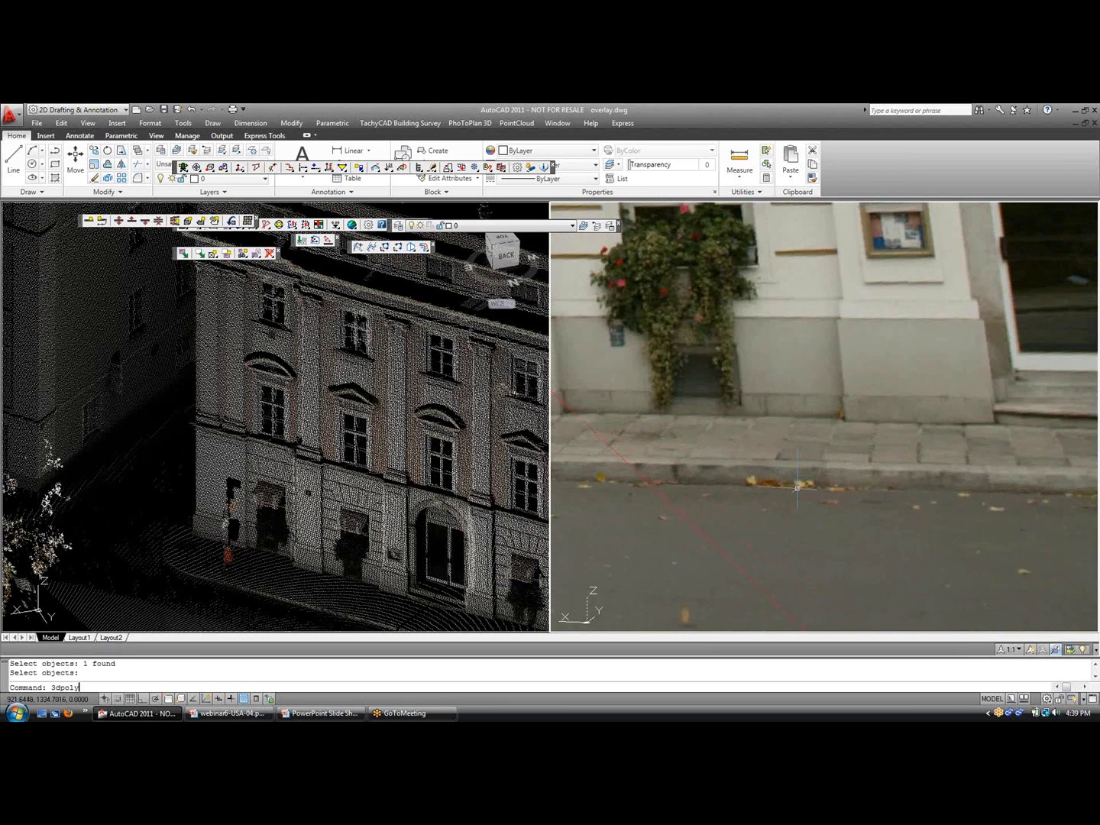
key(Return)
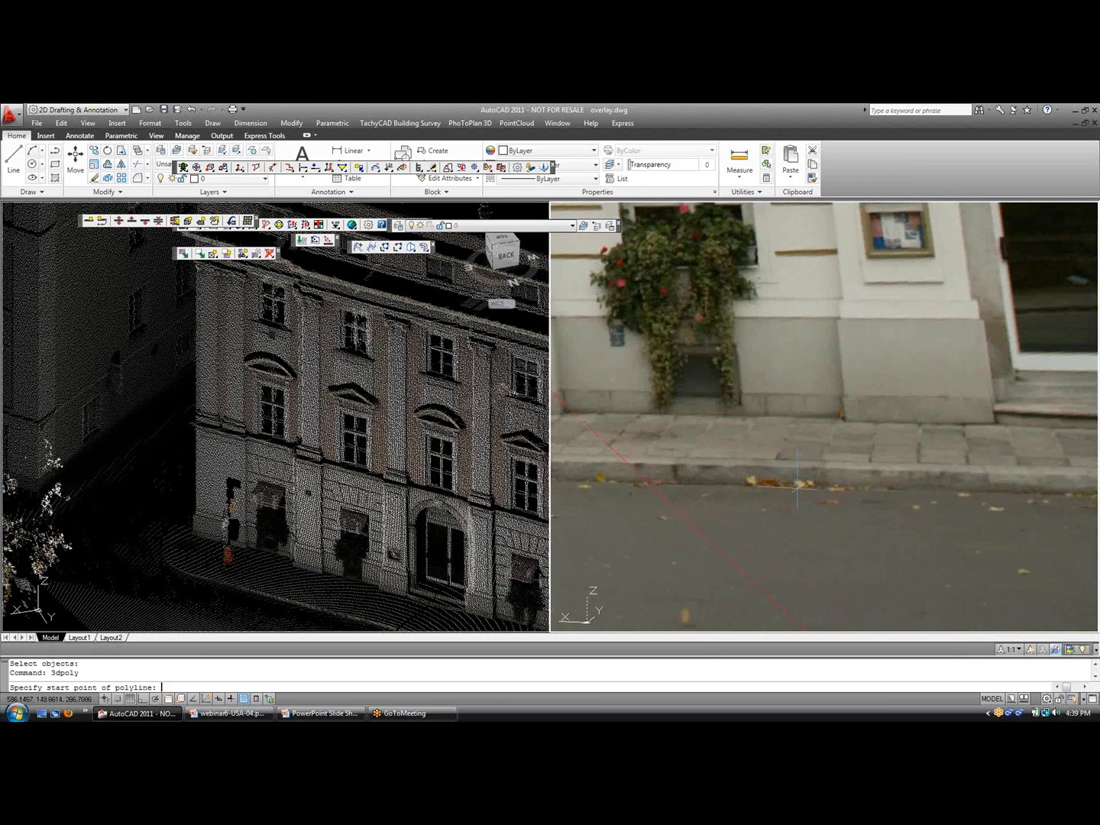
click(918, 486)
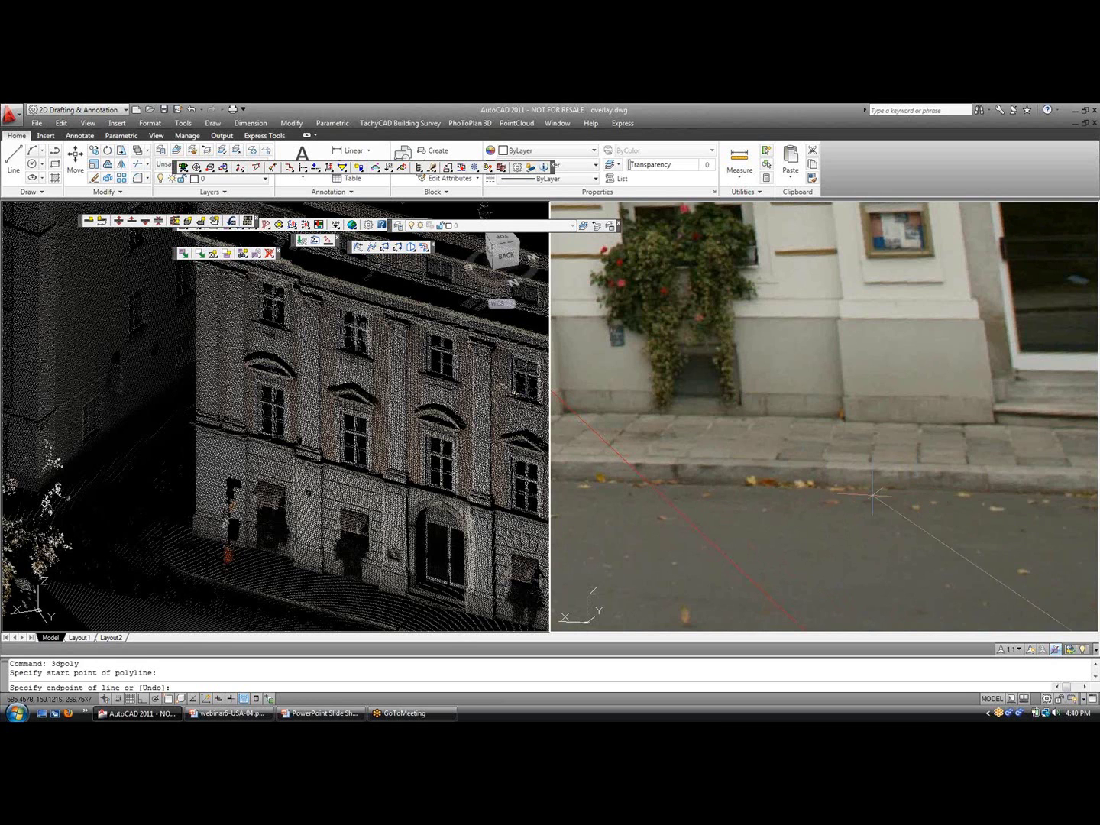
click(731, 486)
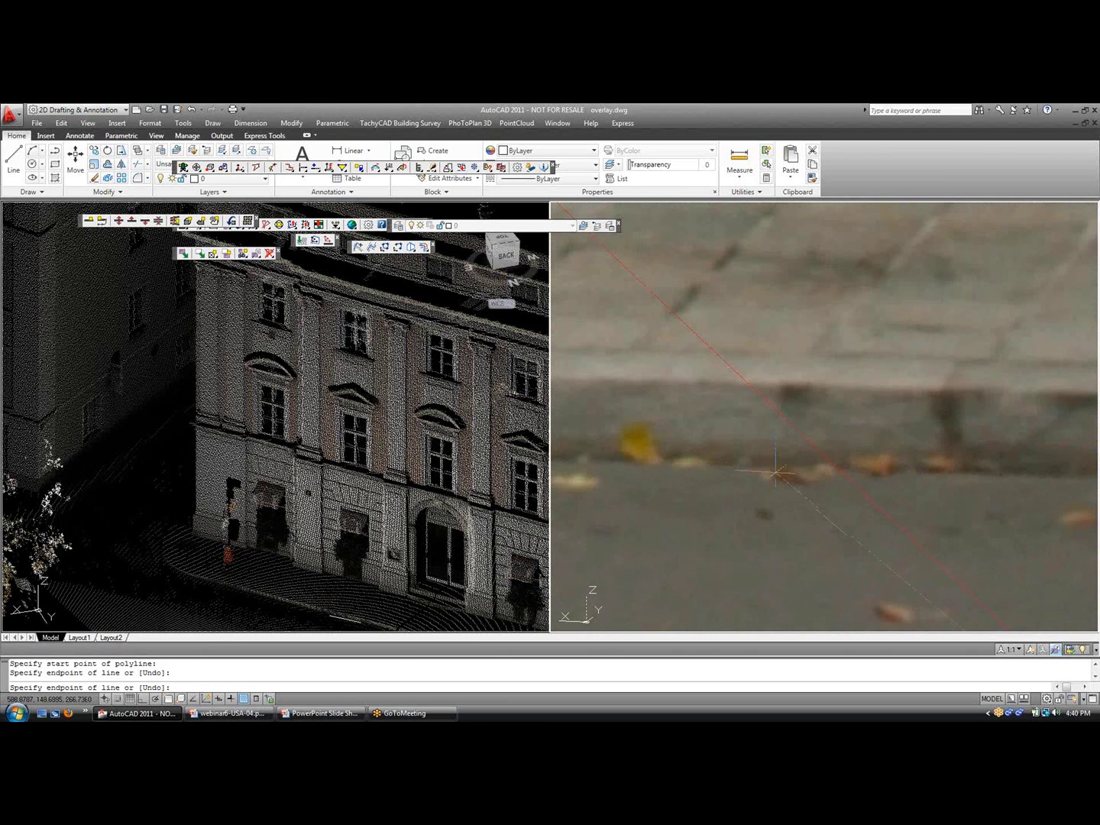
click(763, 473)
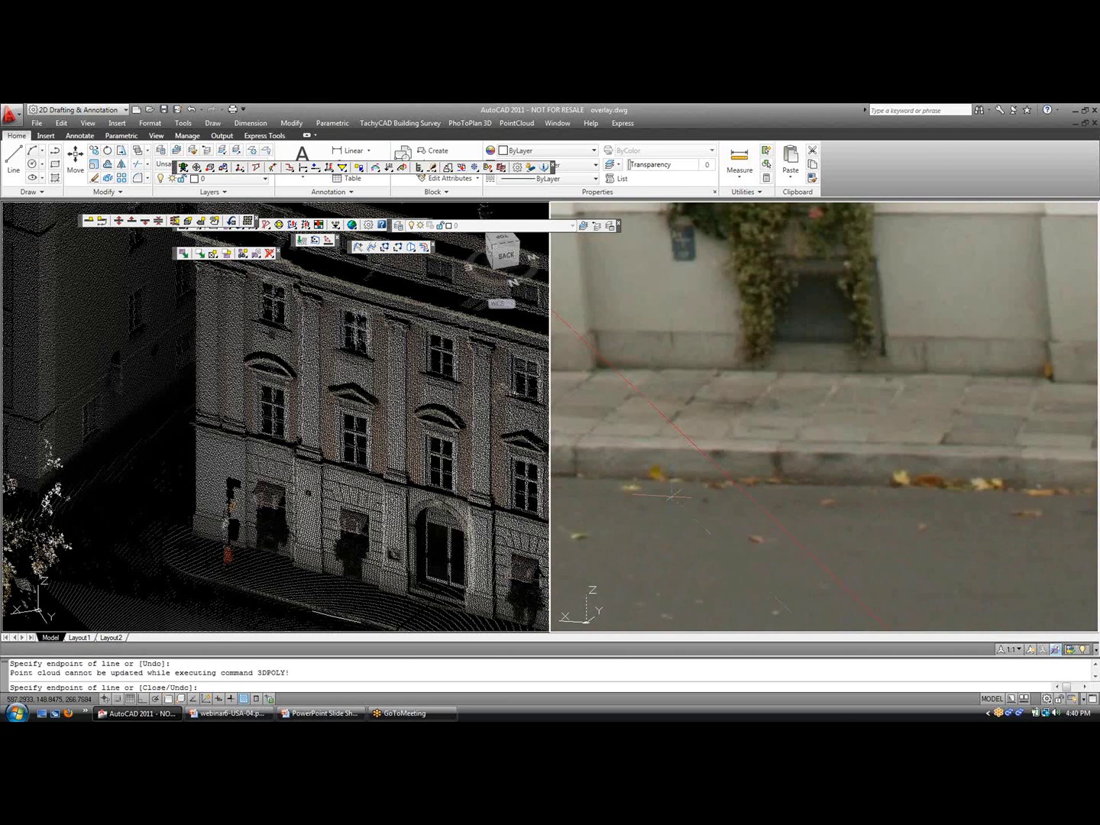
- Continue the curb polyline past the orange bin to the street corner and finish it
scroll(678, 495, down, 3)
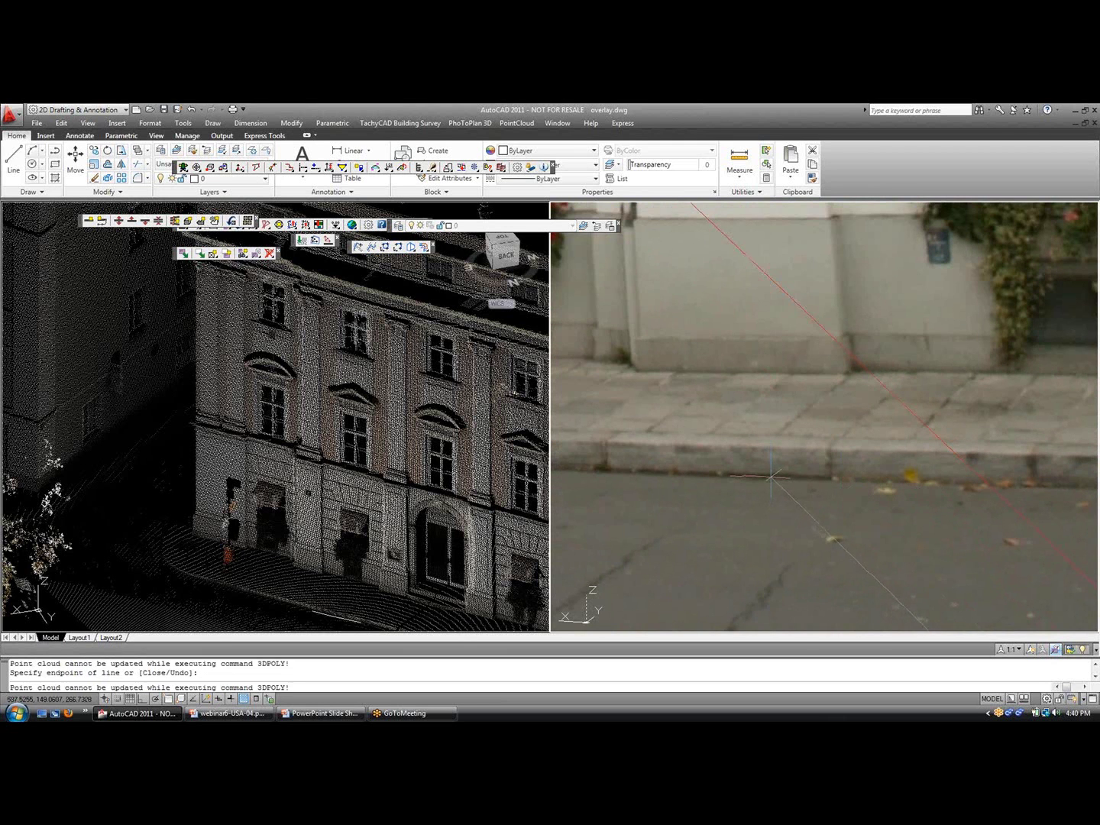
middle_drag(688, 505, 918, 511)
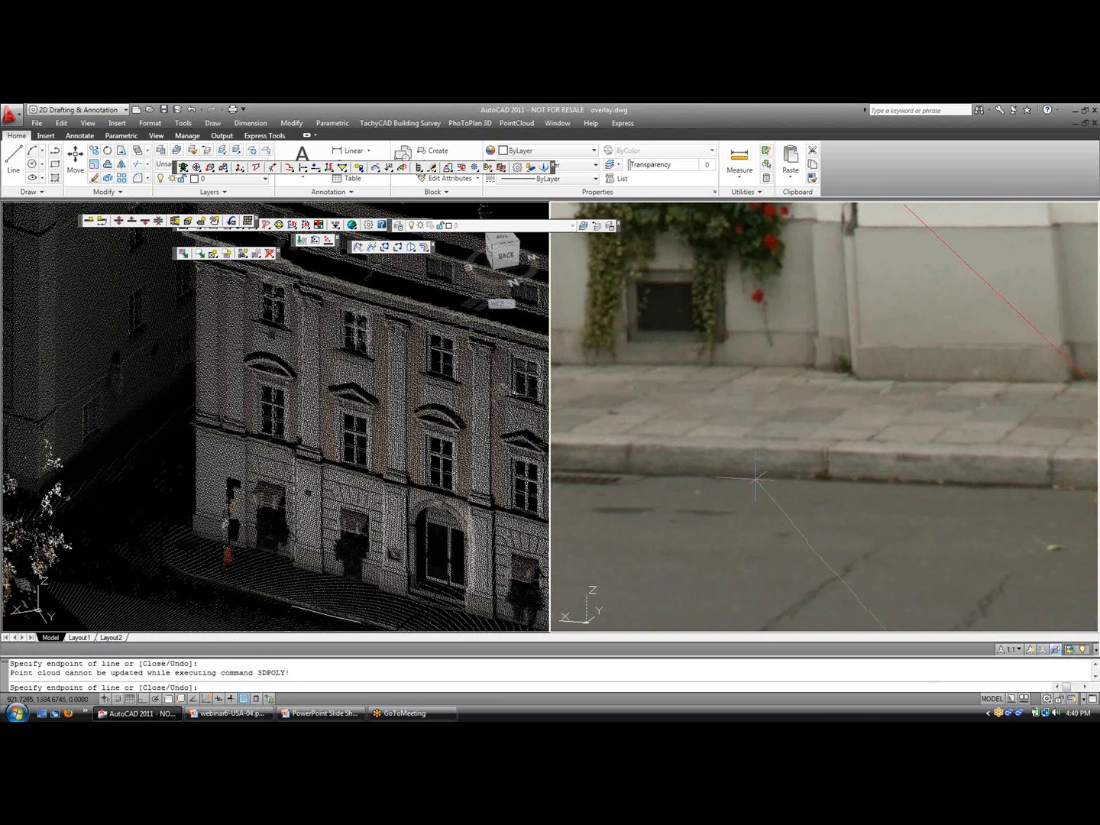
middle_drag(667, 487, 857, 511)
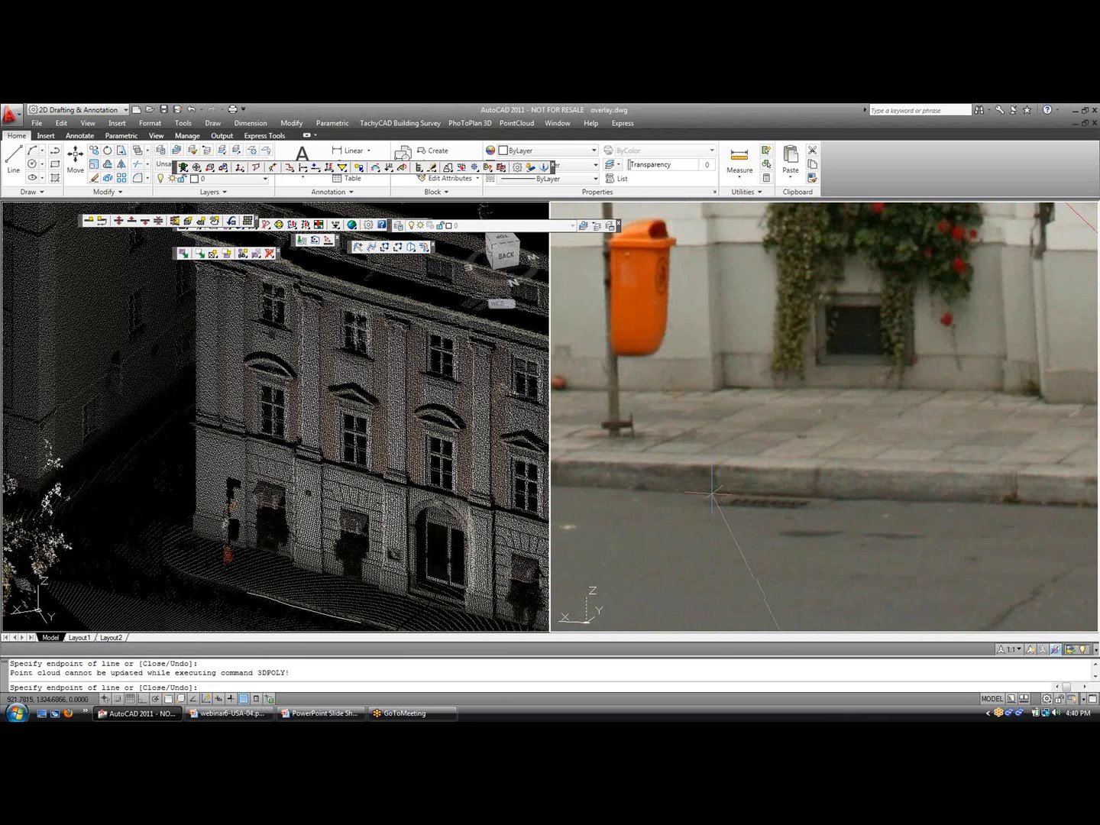
middle_drag(650, 515, 908, 530)
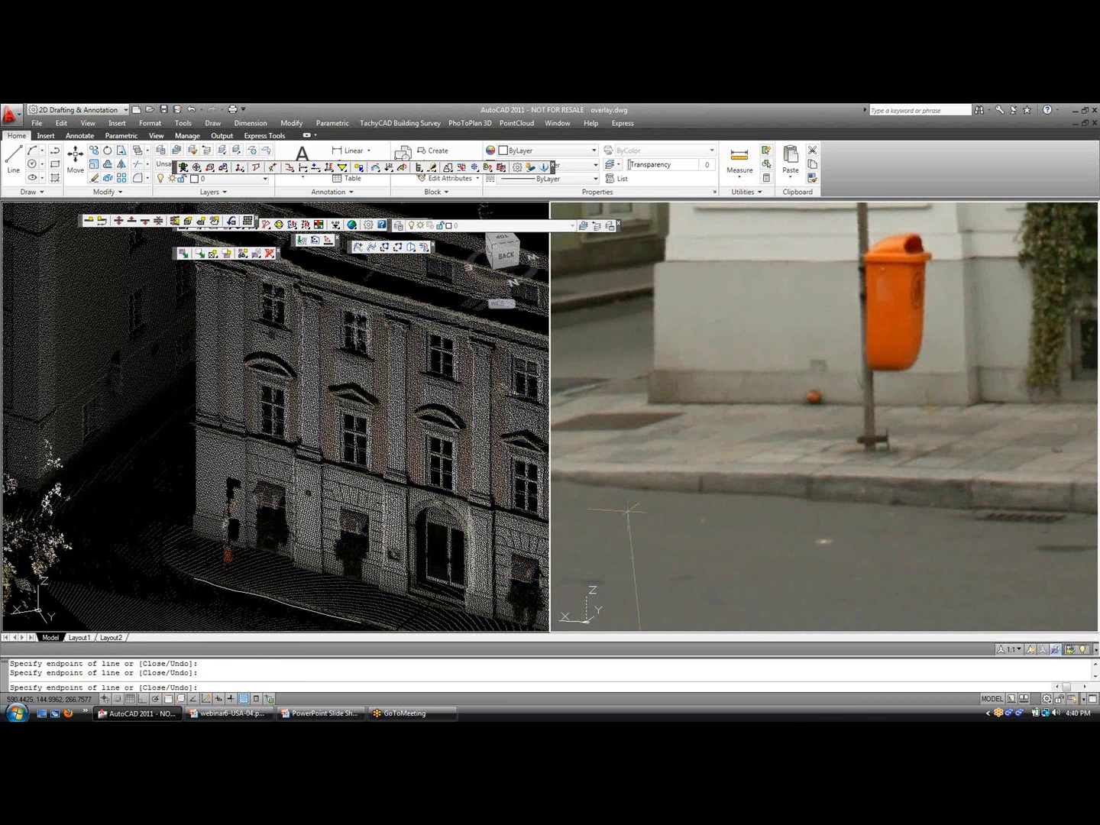
middle_drag(671, 517, 809, 501)
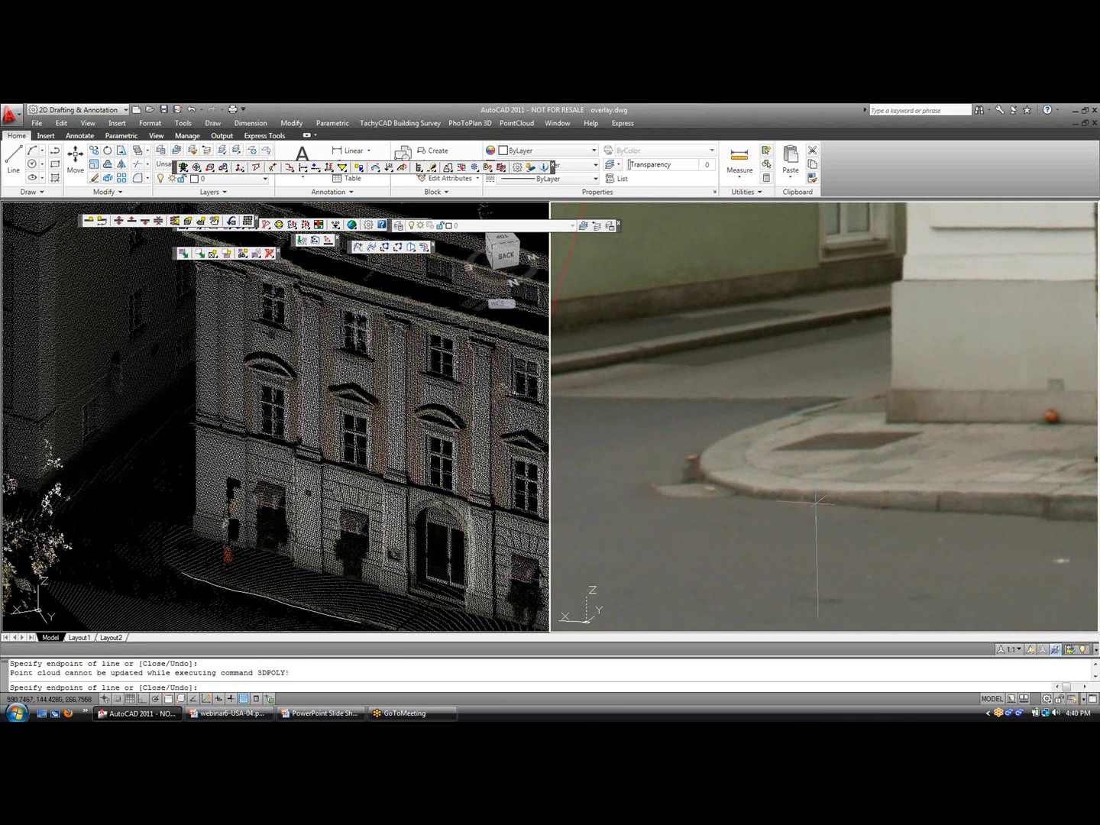
click(779, 498)
click(746, 496)
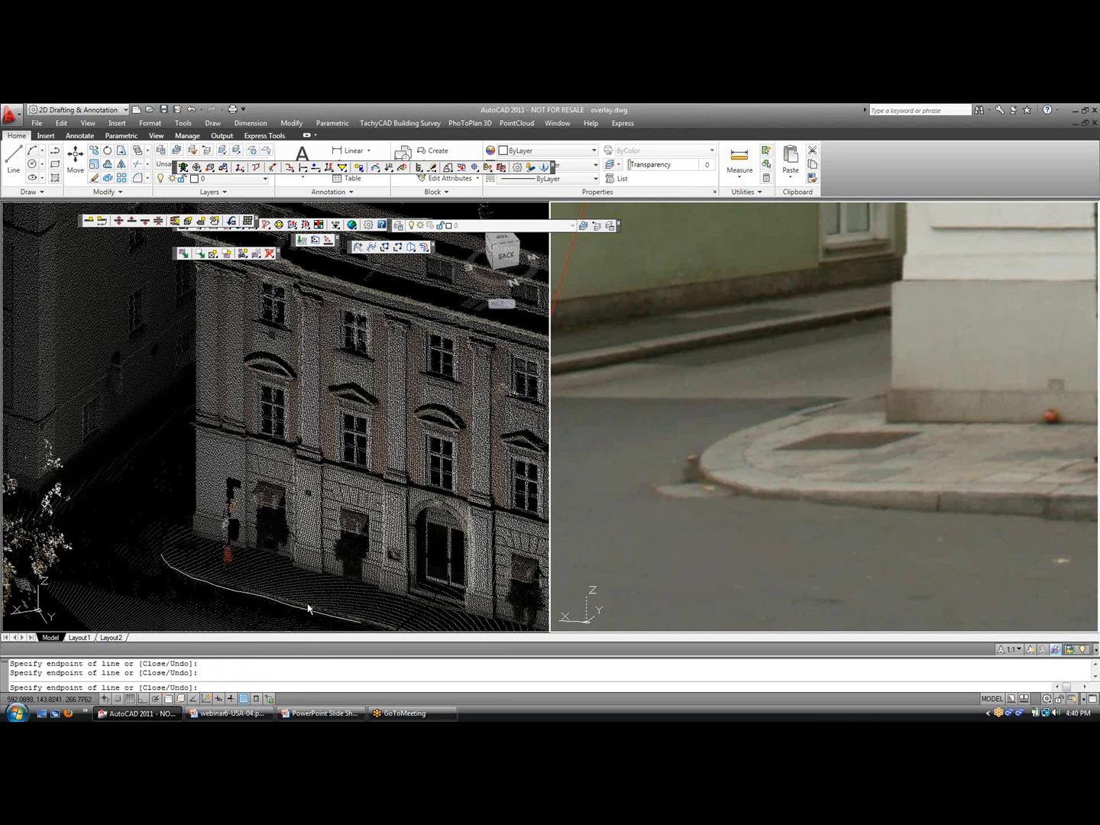
key(Return)
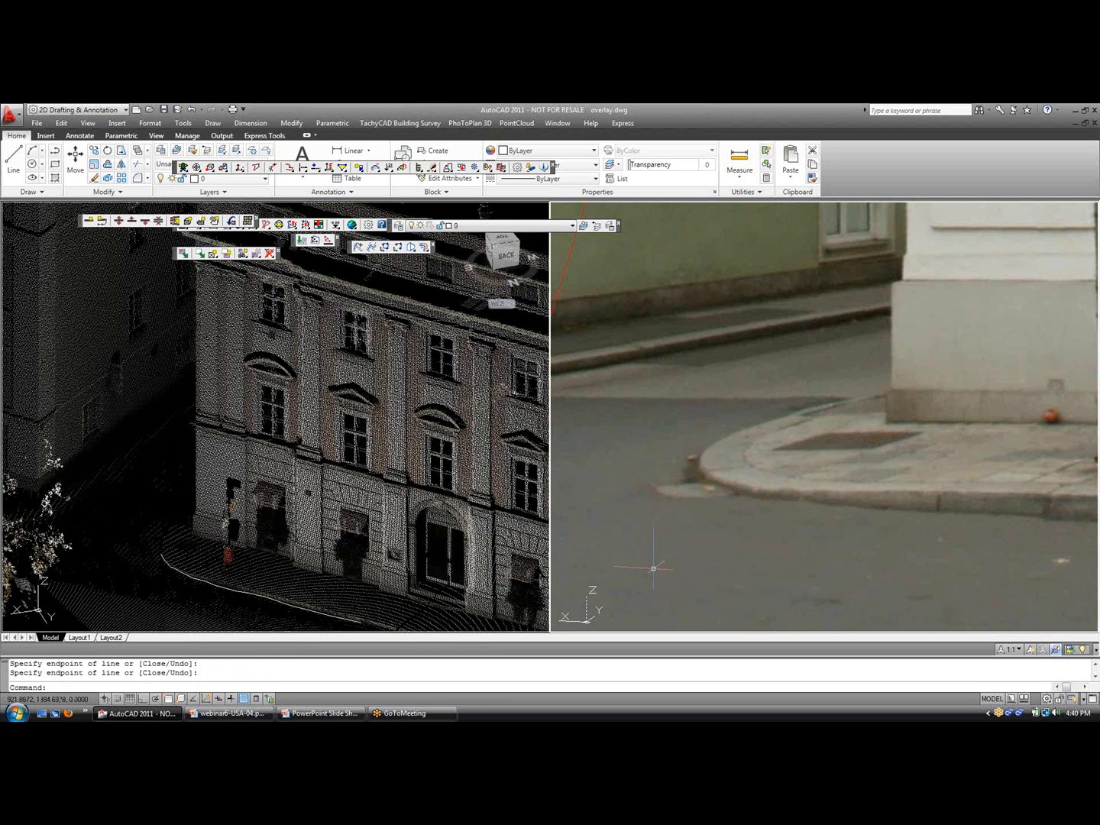
- Trace the window's four corners as a closed 3D polyline, then orbit the point cloud to check it
key(Return)
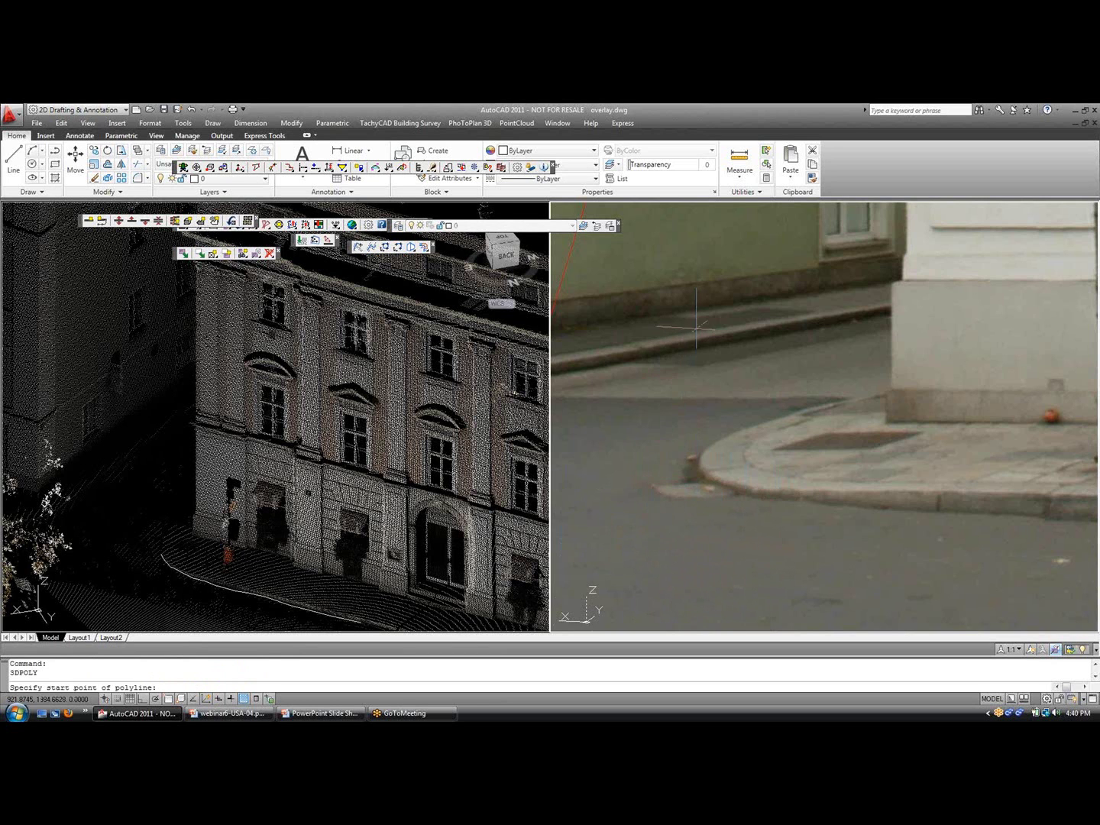
scroll(692, 288, down, 5)
scroll(691, 288, up, 8)
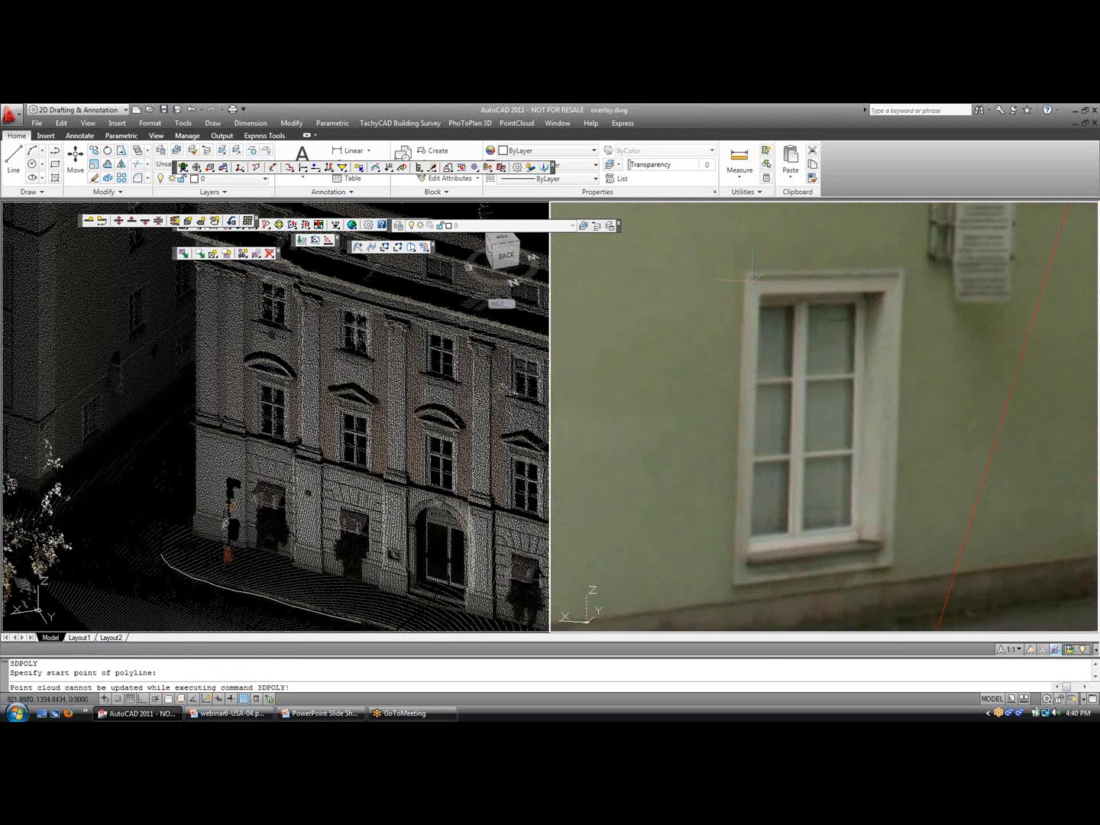
click(745, 271)
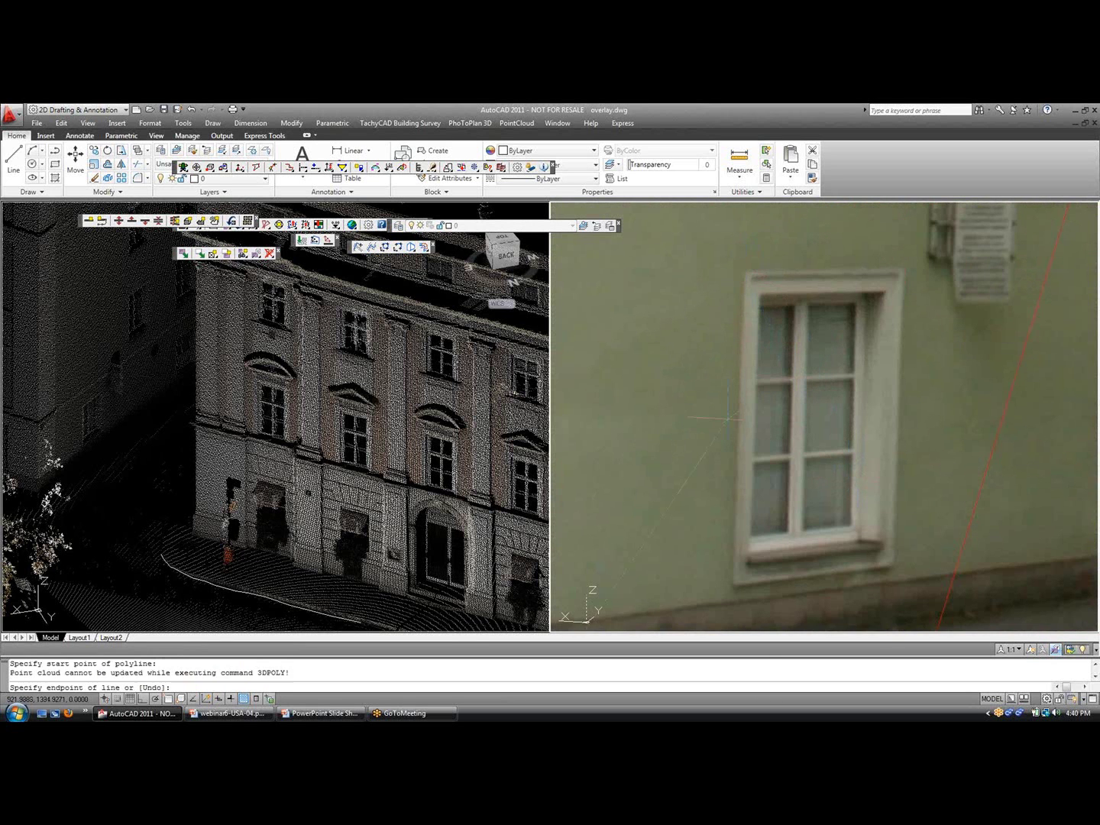
click(734, 584)
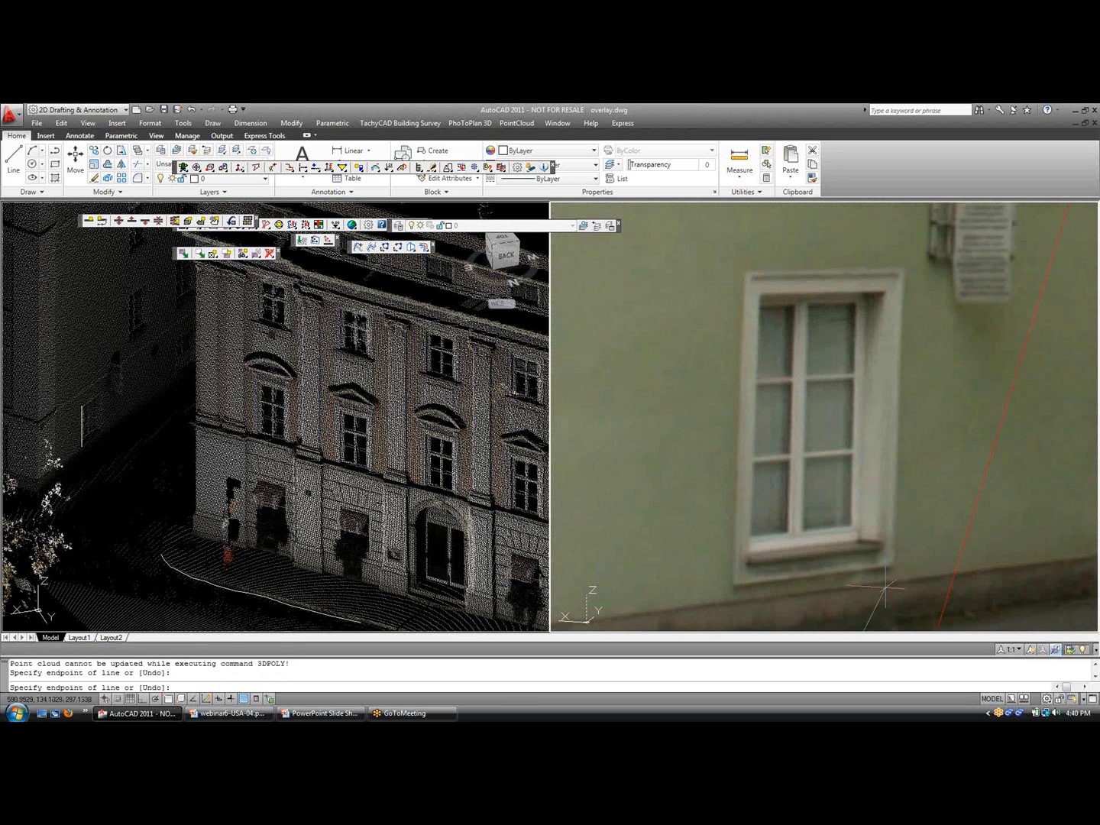
click(894, 564)
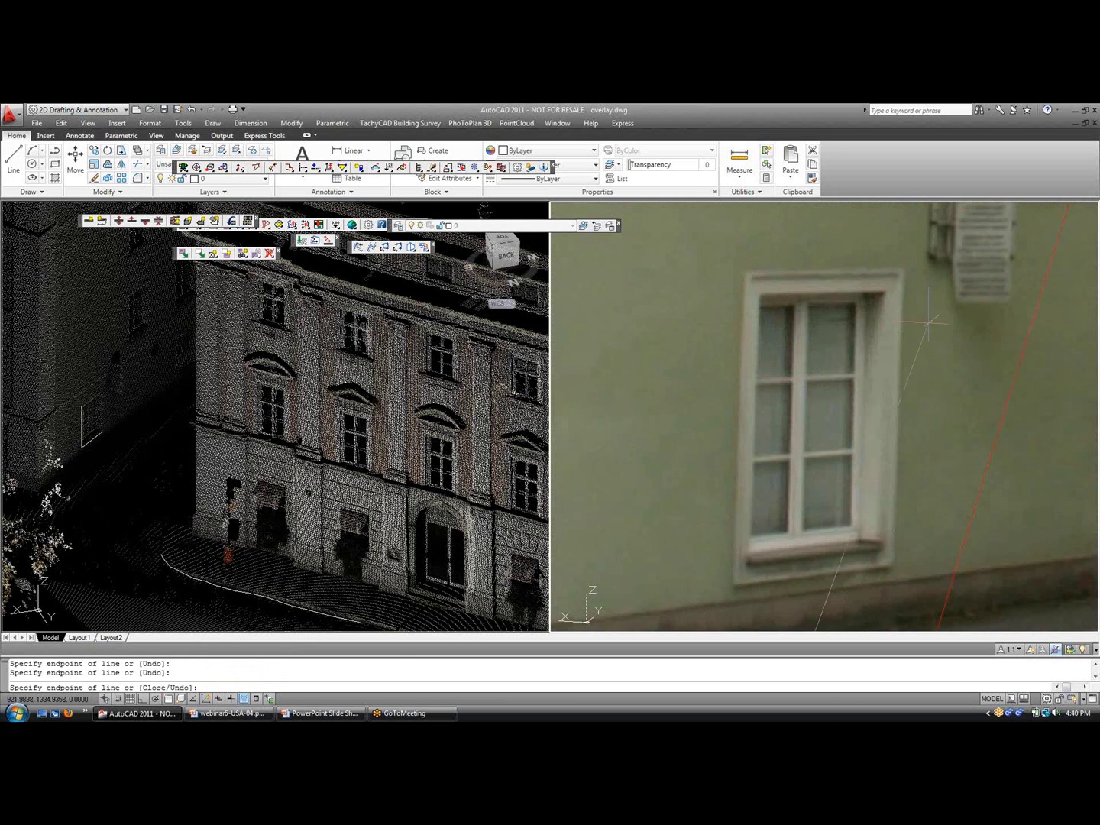
click(903, 267)
text(c)
key(Return)
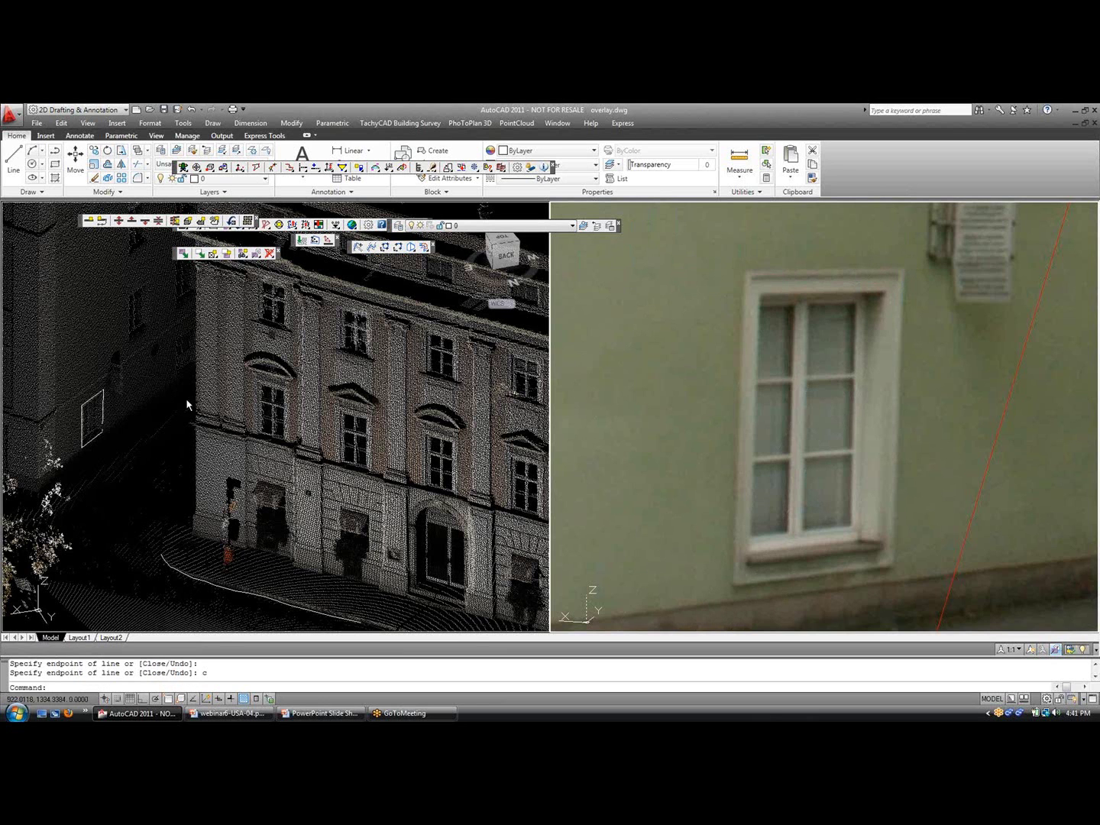
mouse_move(176, 442)
shift+middle_down()
mouse_move(229, 425)
mouse_move(285, 439)
mouse_move(290, 500)
mouse_move(265, 540)
mouse_move(233, 538)
mouse_move(184, 497)
mouse_move(169, 444)
shift+middle_up()
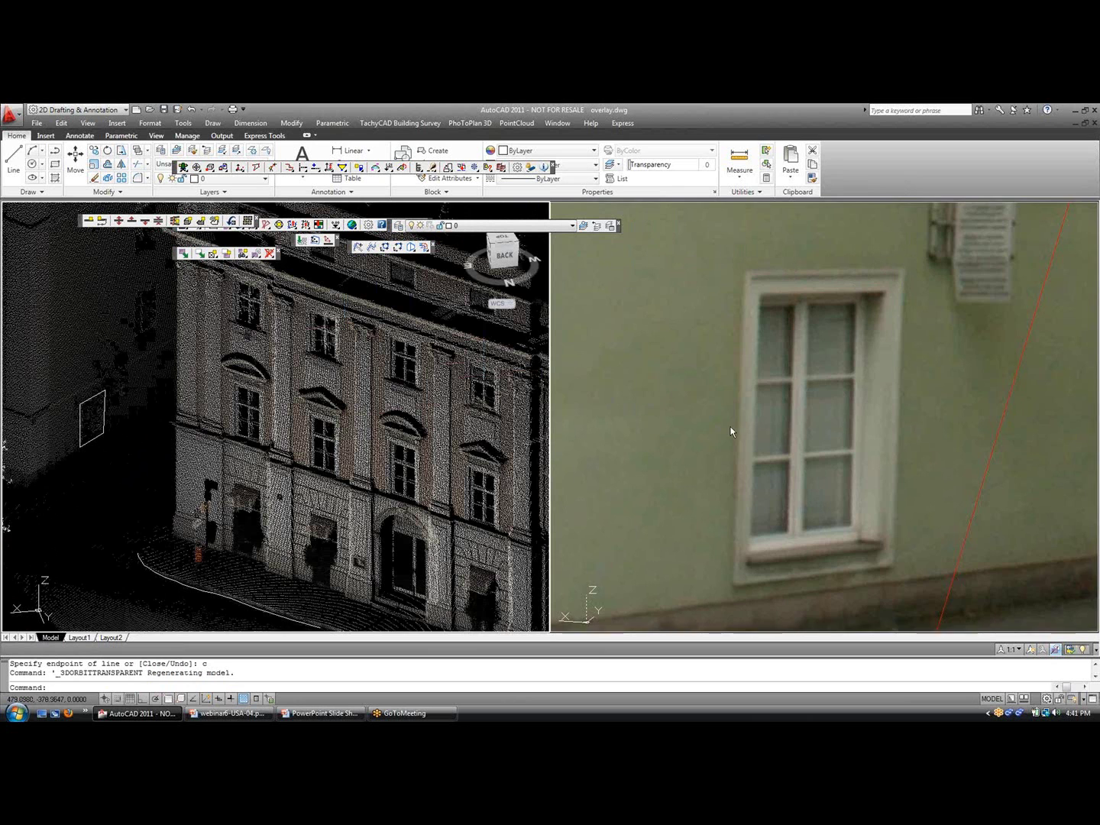
- Switch camera navigation to the oriented street photo and turn the view slightly right
scroll(754, 394, down, 5)
scroll(754, 395, down, 3)
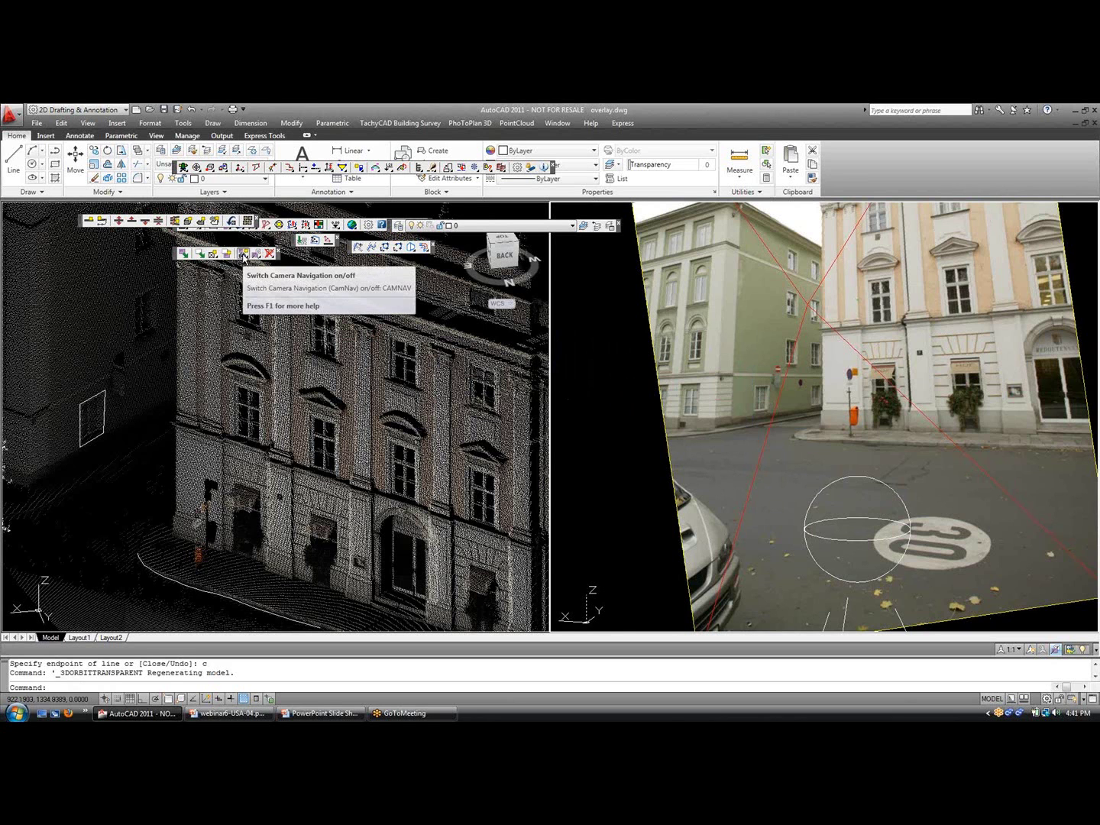
click(242, 253)
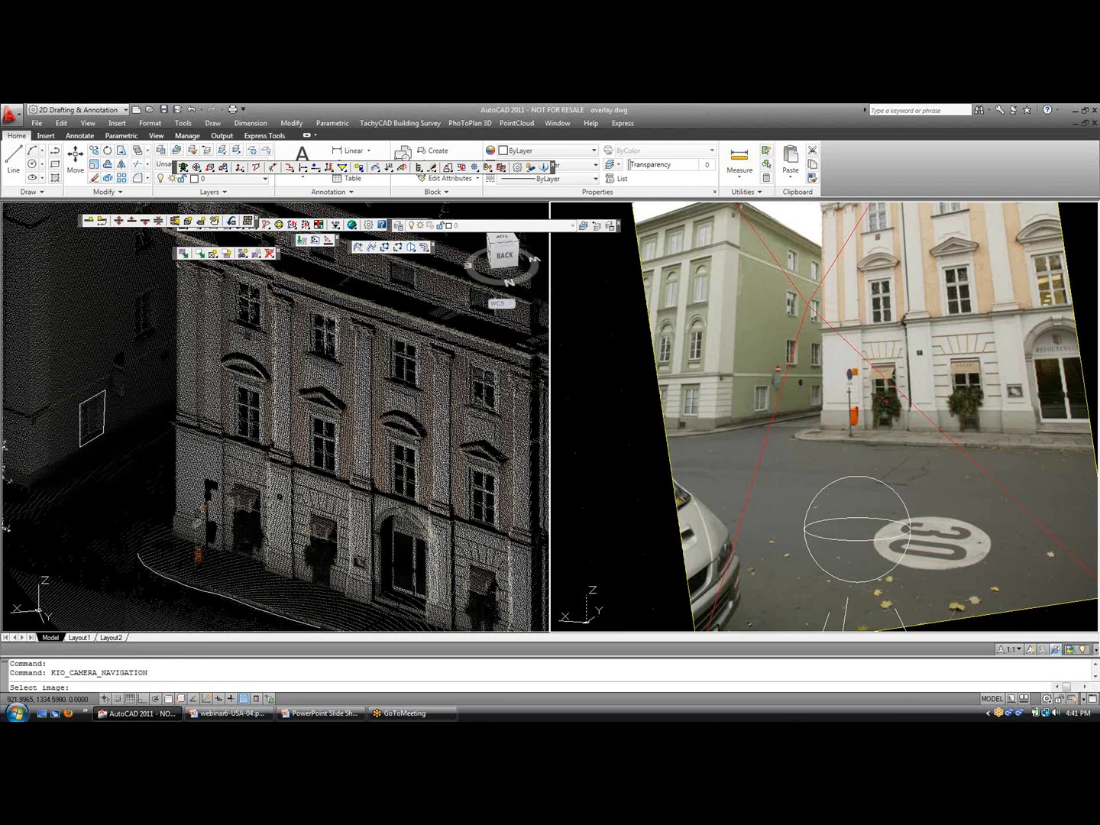
click(670, 453)
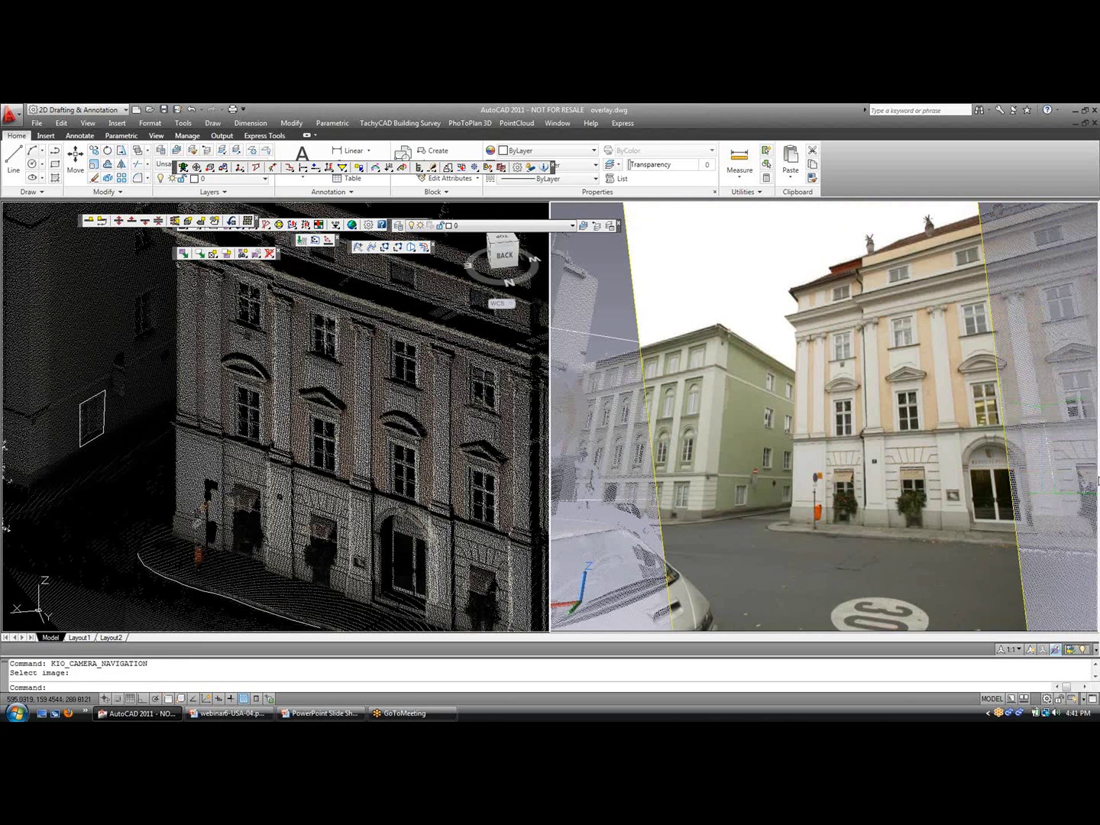
click(979, 455)
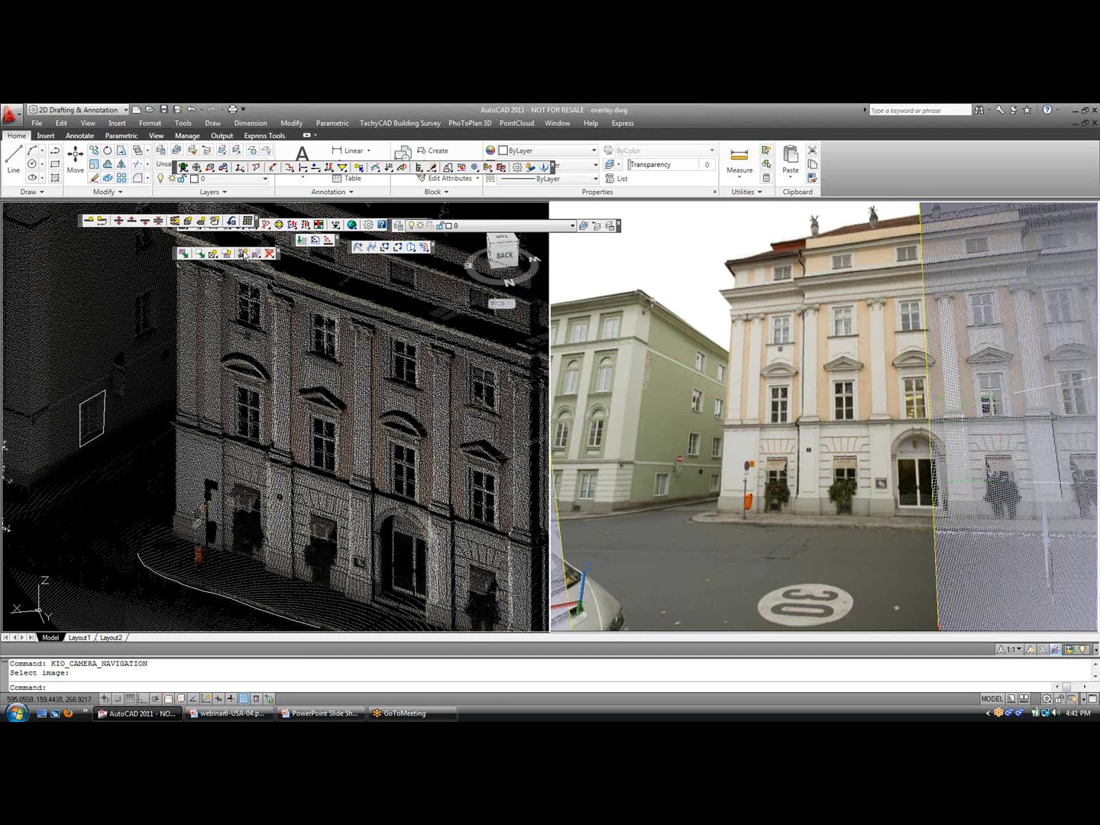
- Set all oriented images to Large background display, view the facade's ground-floor entrance, then close overlay.dwg
drag(248, 258, 244, 326)
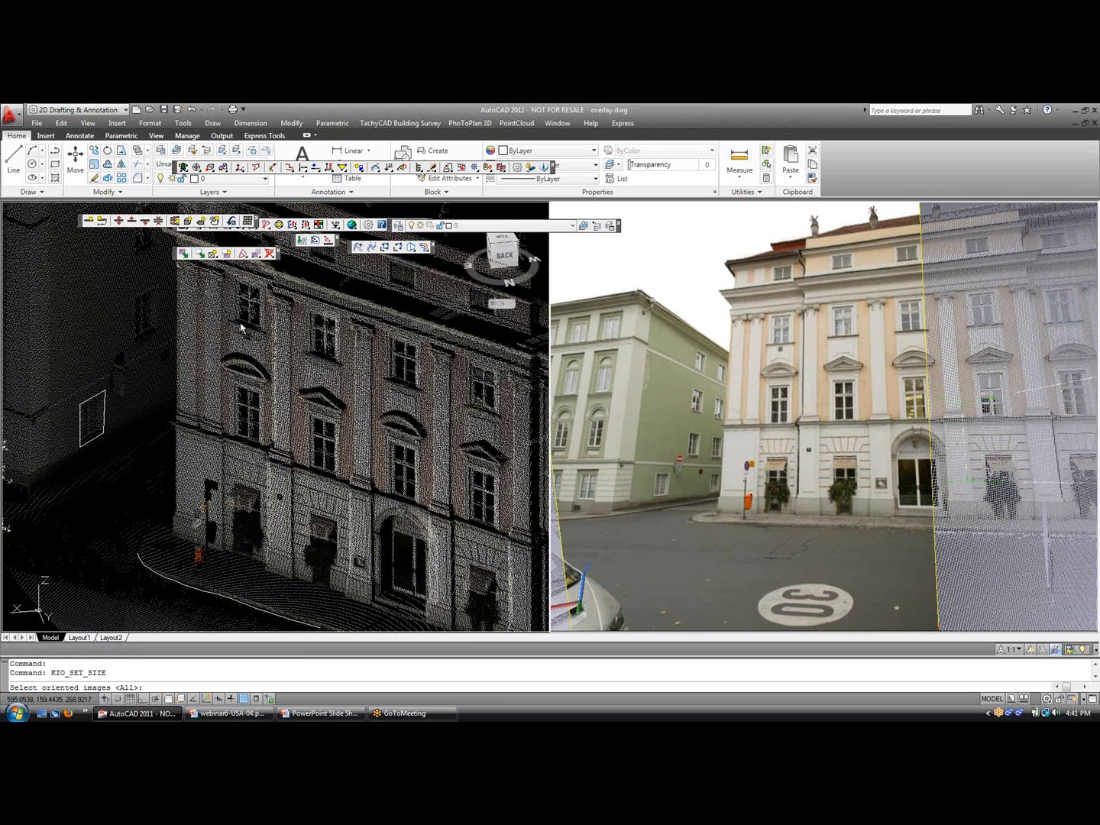
key(Return)
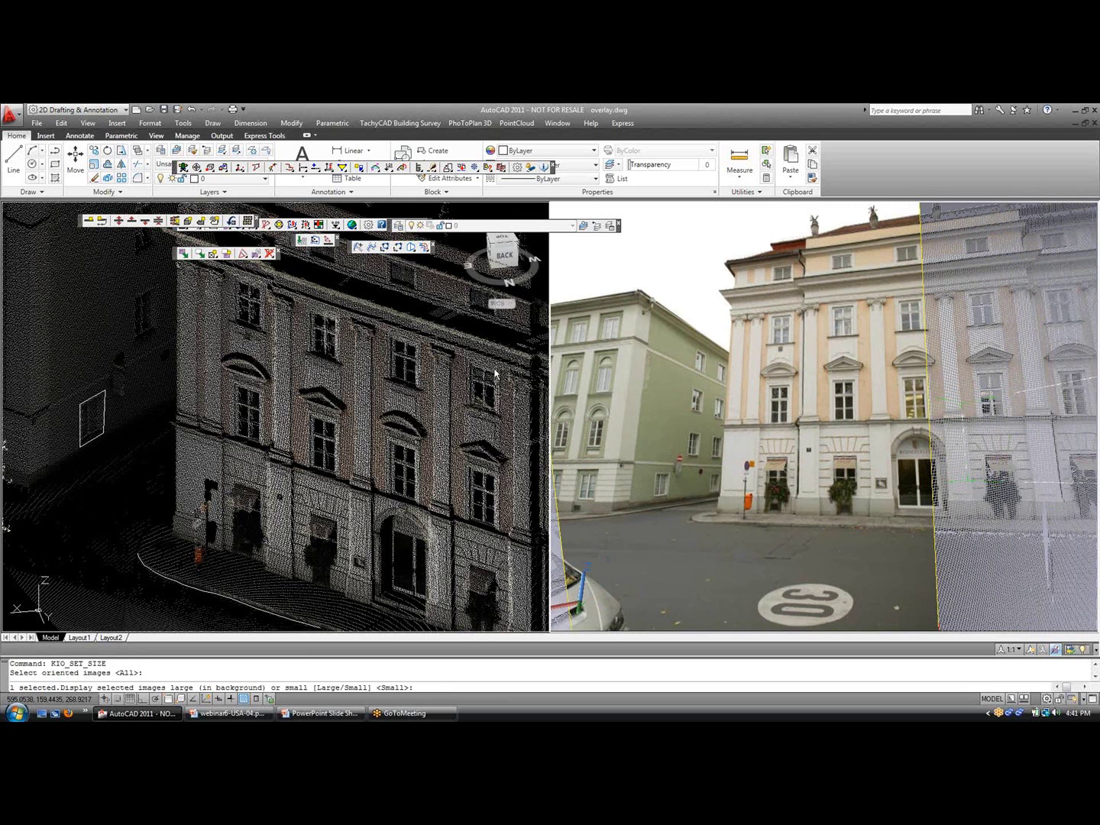
text(1)
key(Return)
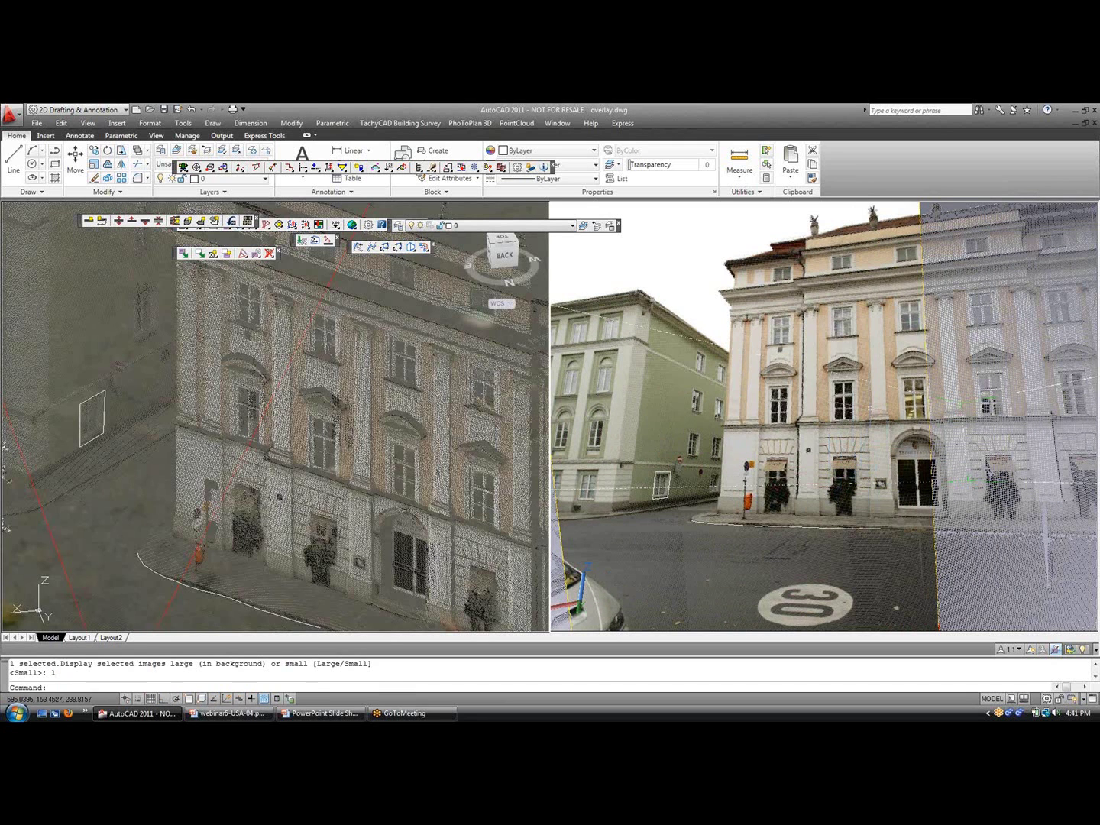
scroll(832, 439, up, 4)
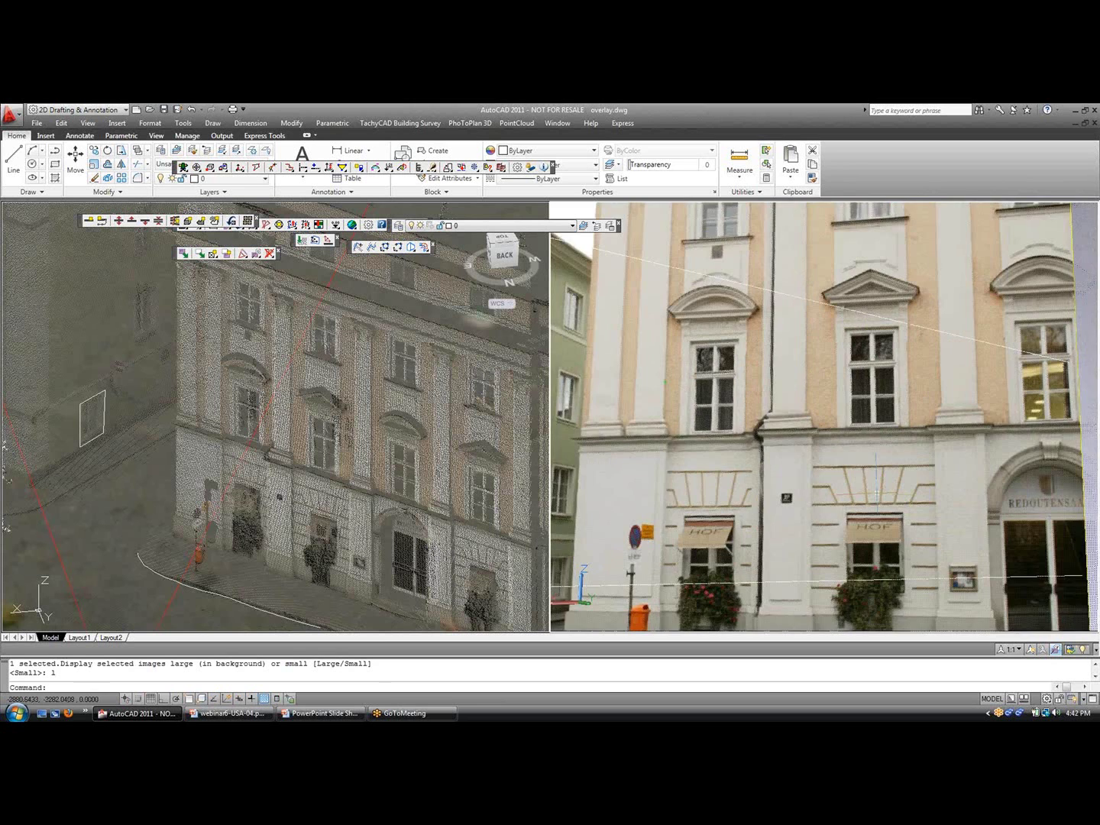
scroll(811, 417, up, 2)
middle_drag(811, 418, 733, 377)
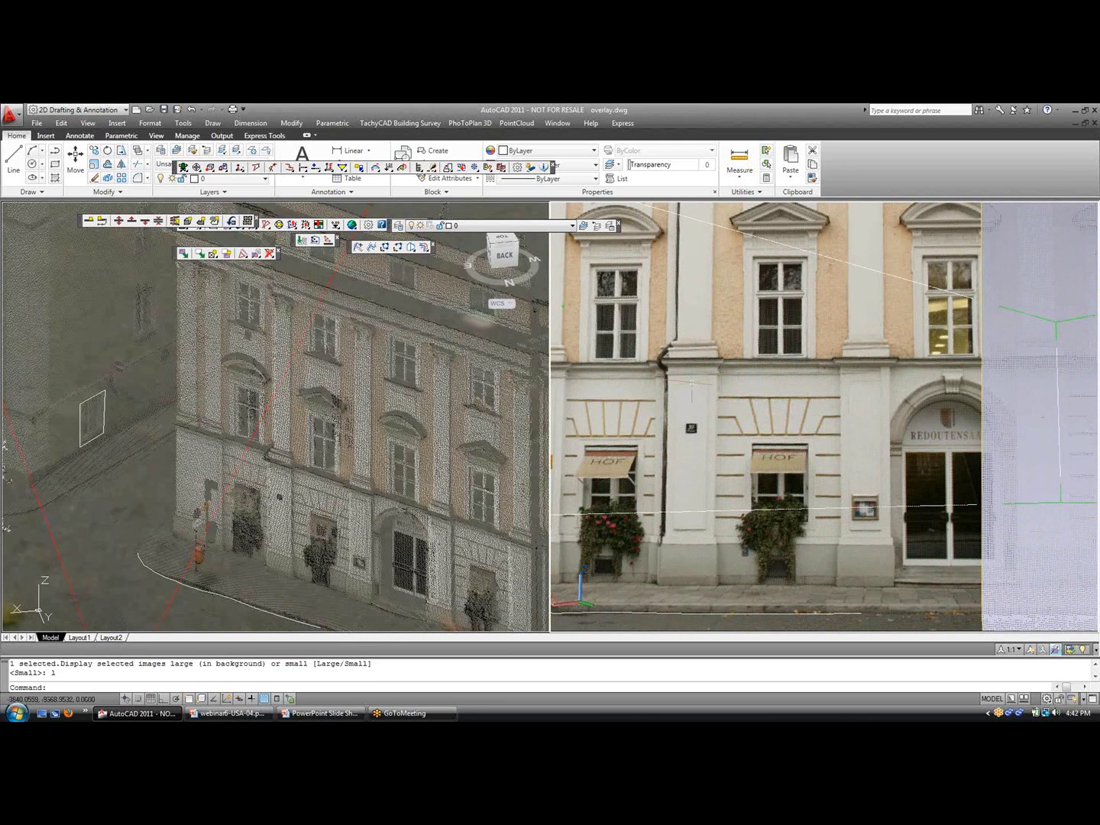
click(1095, 123)
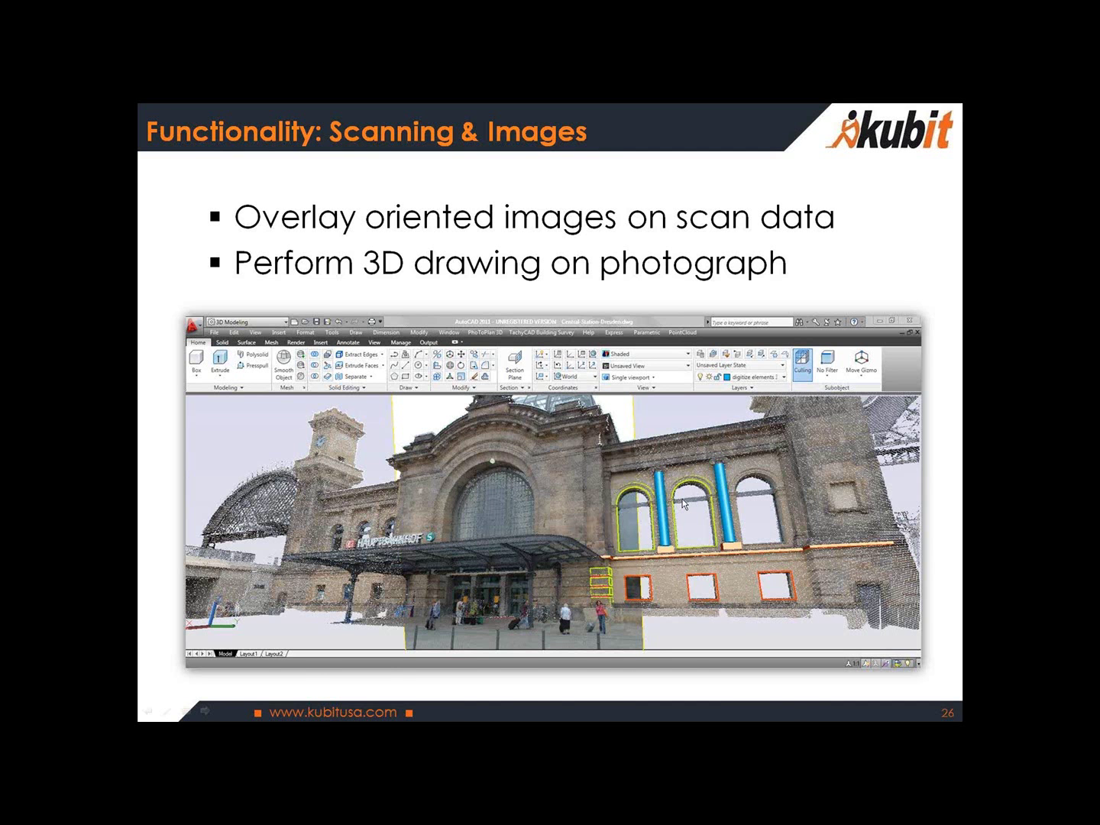
- Exit the PowerPoint slide show to the editor on slide 27, the agenda with PlanarView highlighted
click(687, 504)
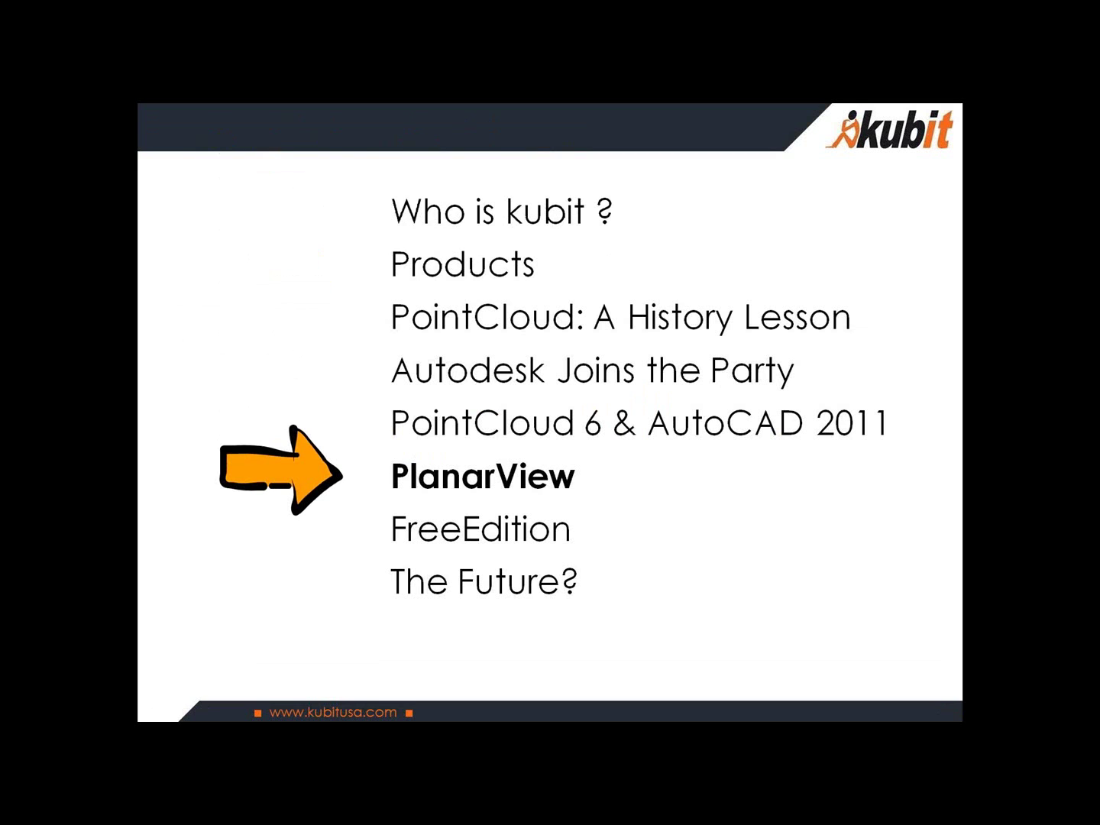
key(Escape)
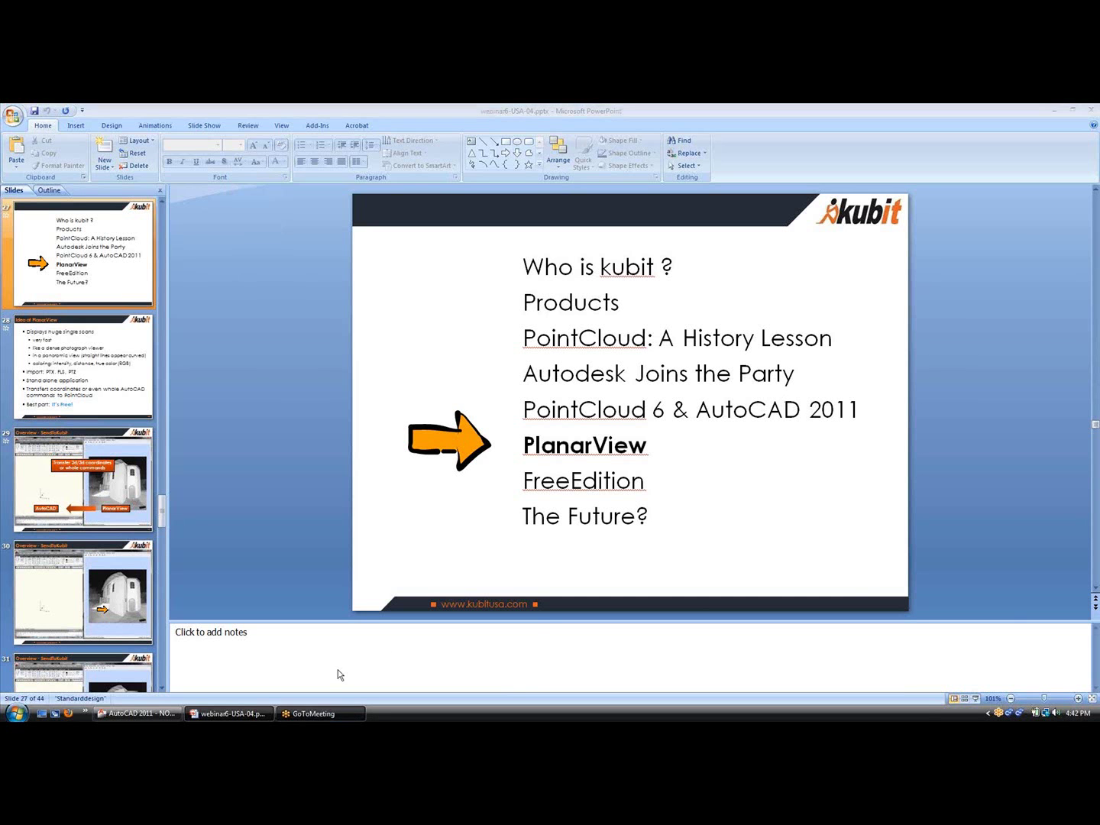